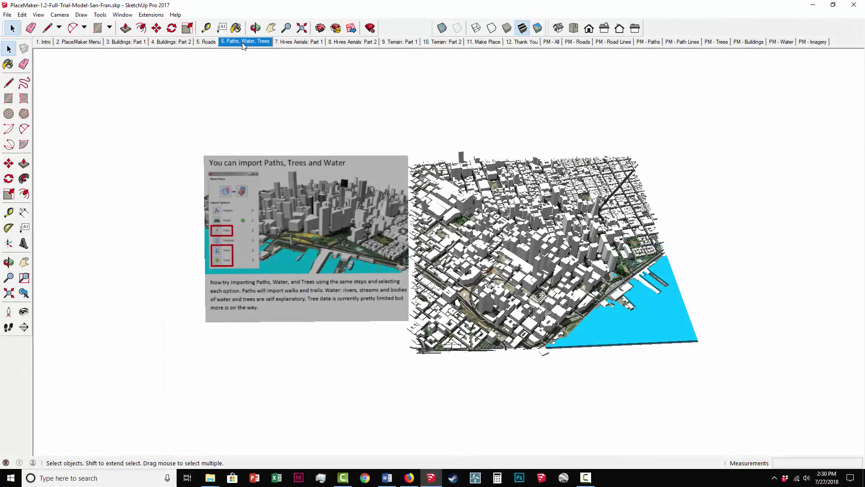
Preview the finished model's Hi-res Aerials scenes and orbit the city in the Paths, Water, Trees scene
click(295, 42)
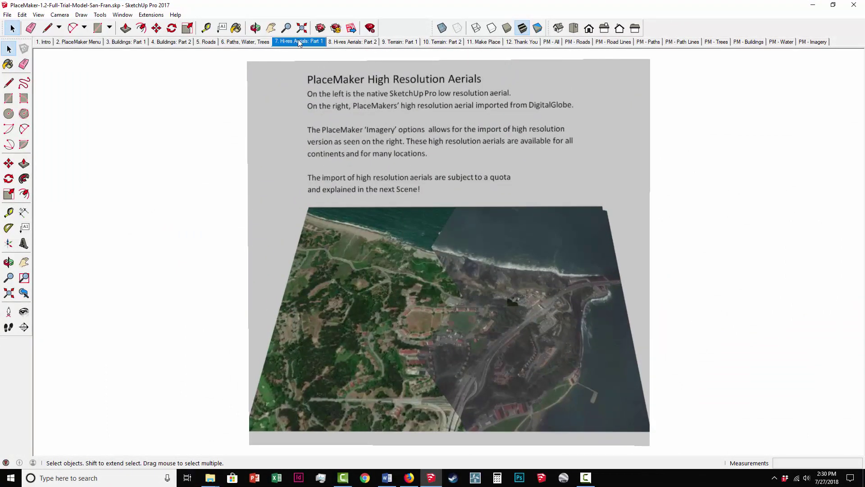
click(338, 41)
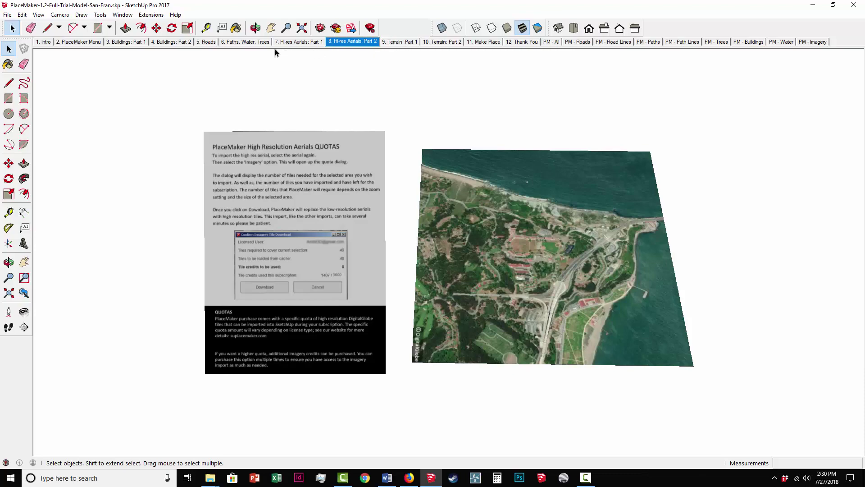
click(244, 41)
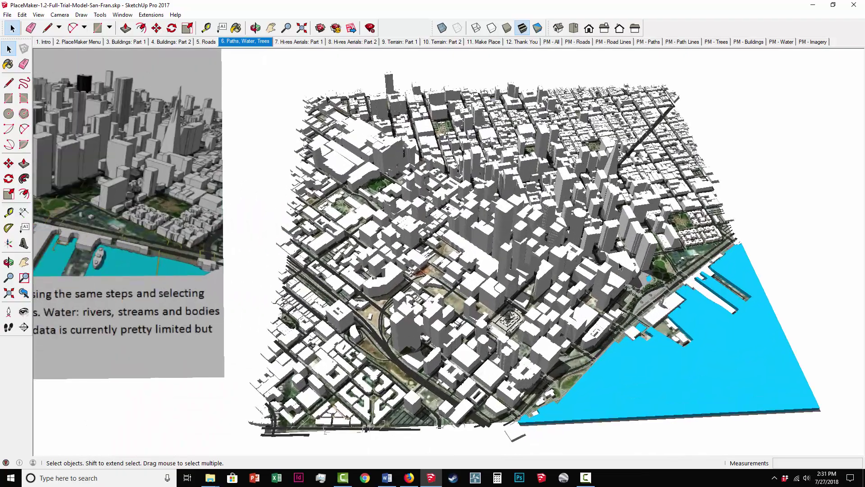
middle_drag(541, 194, 371, 280)
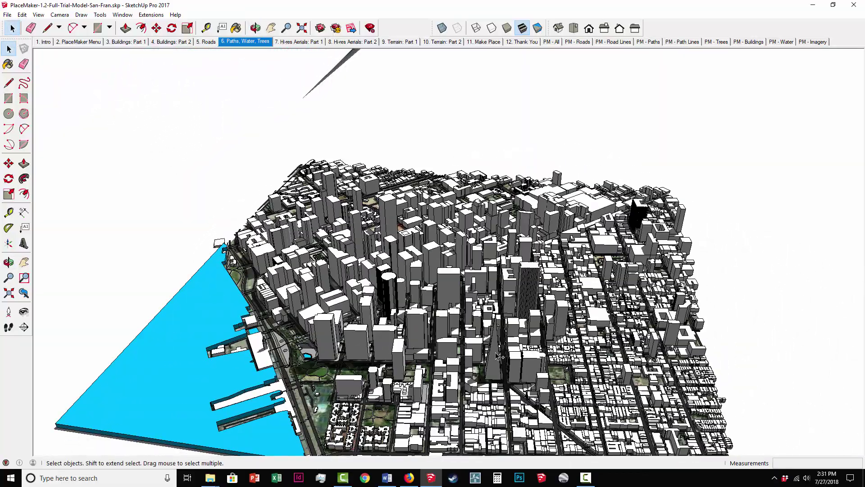
middle_drag(485, 333, 613, 282)
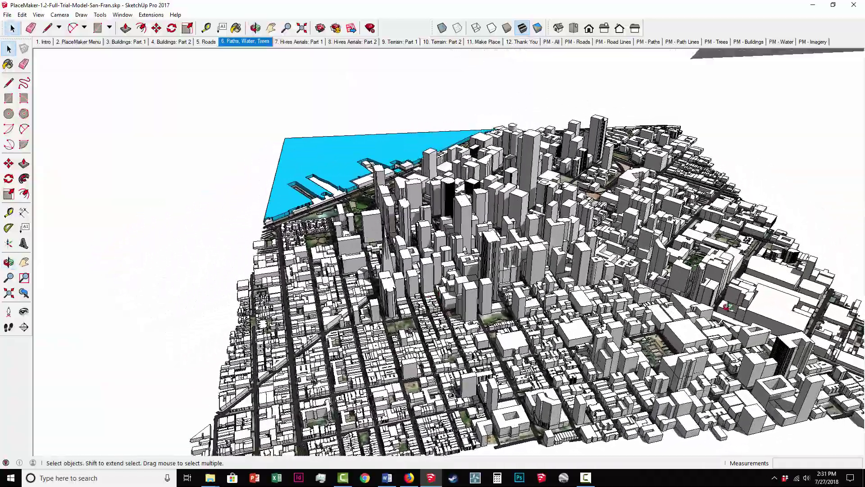
middle_drag(532, 252, 433, 211)
scroll(429, 208, up, 3)
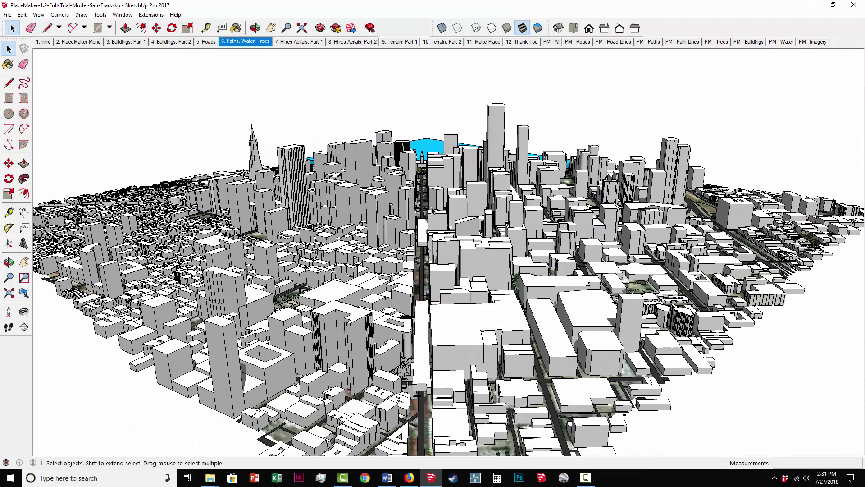
click(234, 42)
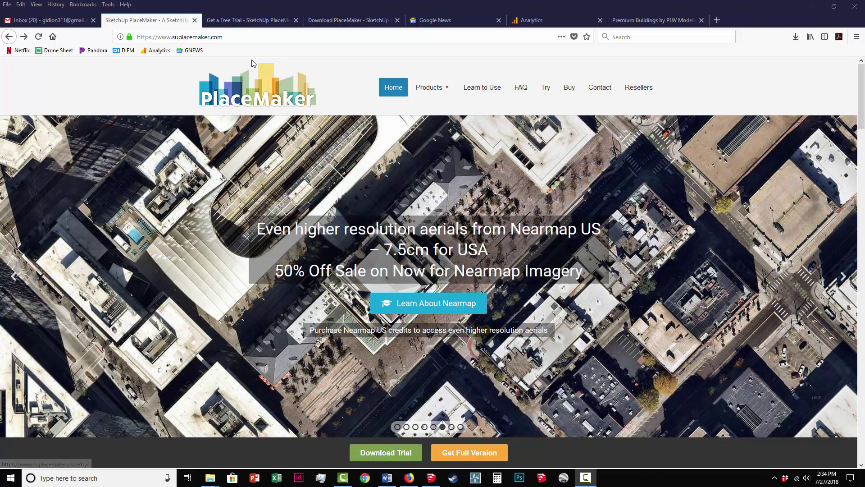
Bring up the PlaceMaker free trial page in Firefox at the trial tutorial model download
click(239, 25)
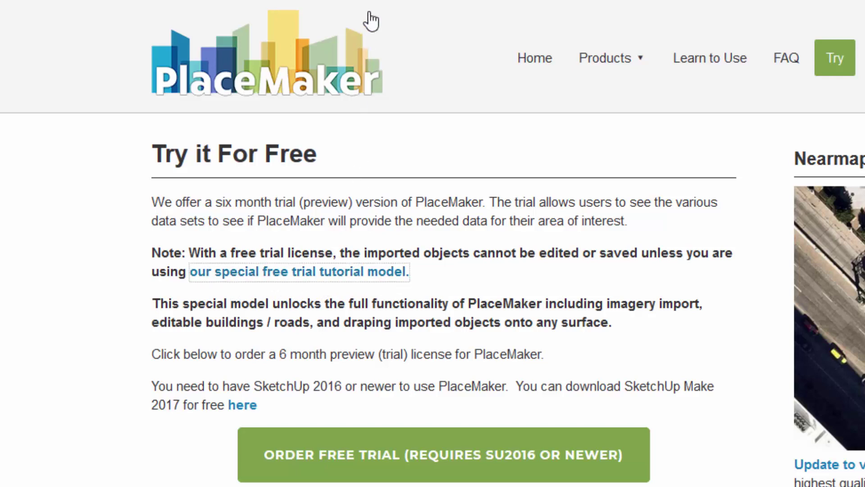
scroll(432, 243, down, 5)
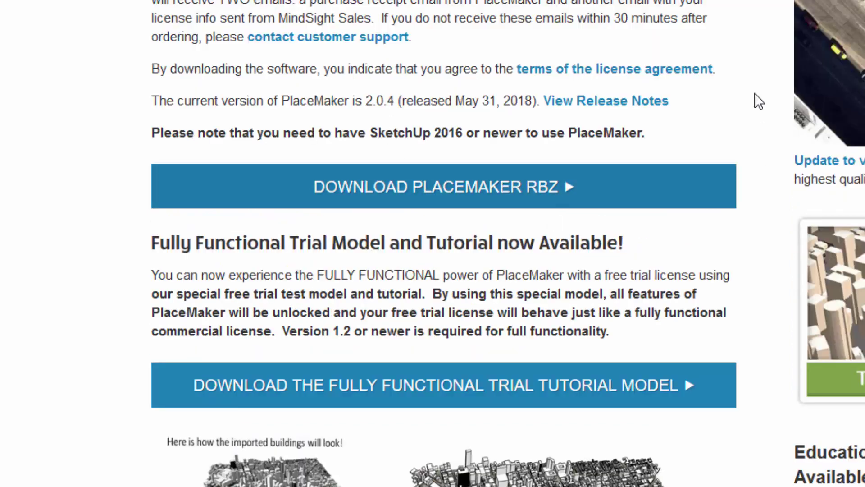
scroll(393, 277, up, 1)
scroll(393, 276, up, 4)
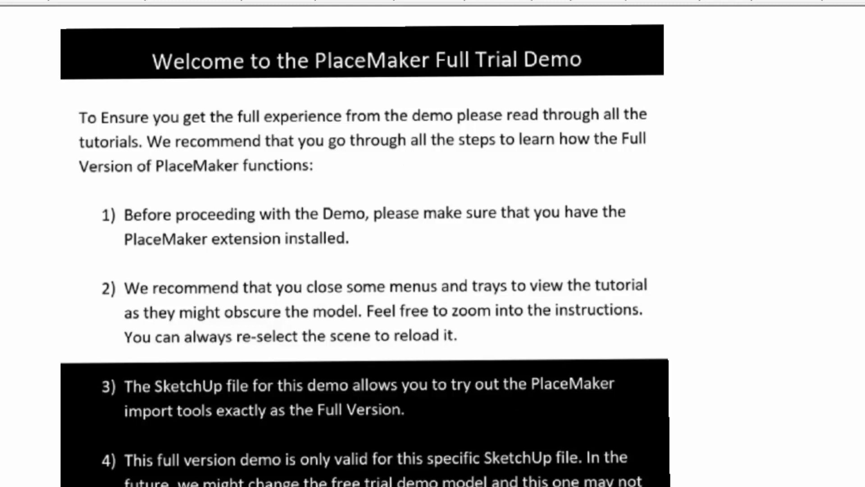
Go to the '2. PlaceMaker Menu' scene and launch Extensions > PlaceMaker > PlaceMaker Dialog
click(81, 43)
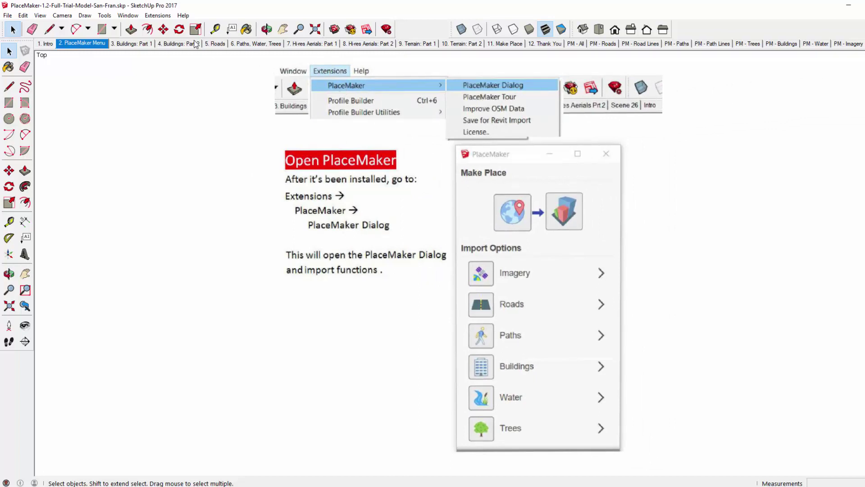
click(157, 17)
mouse_move(170, 28)
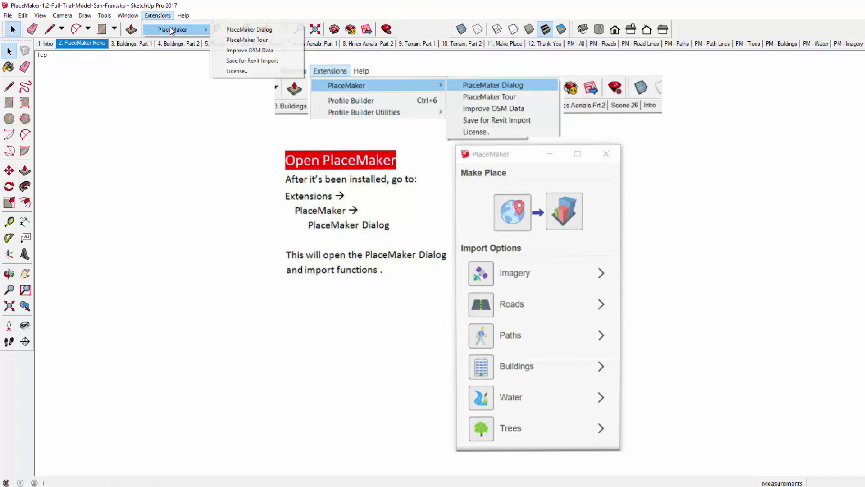
click(253, 31)
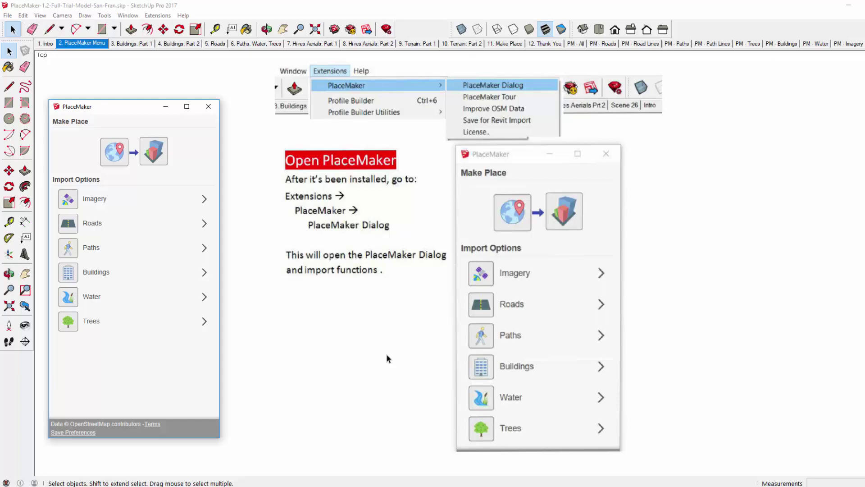
click(129, 45)
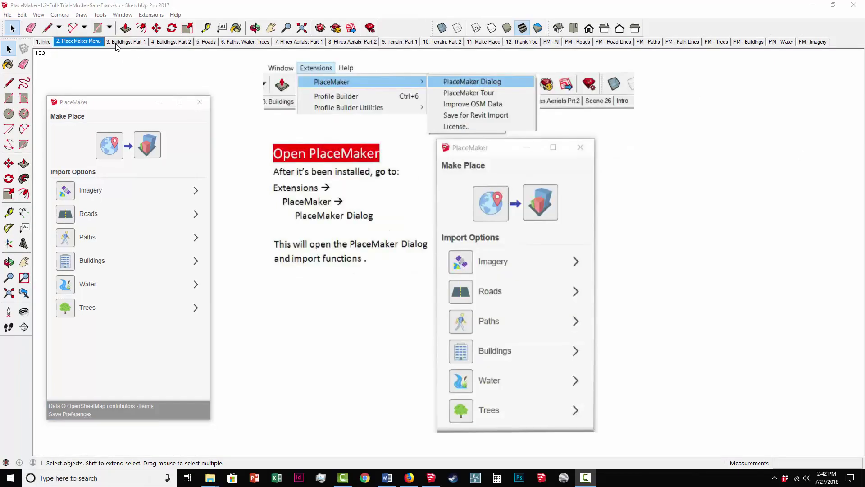
Switch to the '3. Buildings: Part 1' scene, reframe the view, and select the San Francisco aerial
click(126, 43)
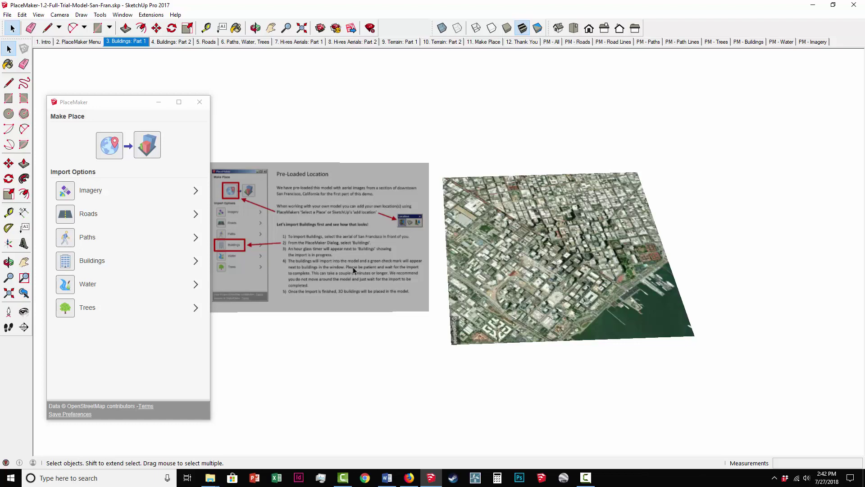
mouse_move(342, 249)
shift+middle_down()
mouse_move(484, 271)
mouse_move(472, 282)
shift+middle_up()
scroll(471, 282, up, 3)
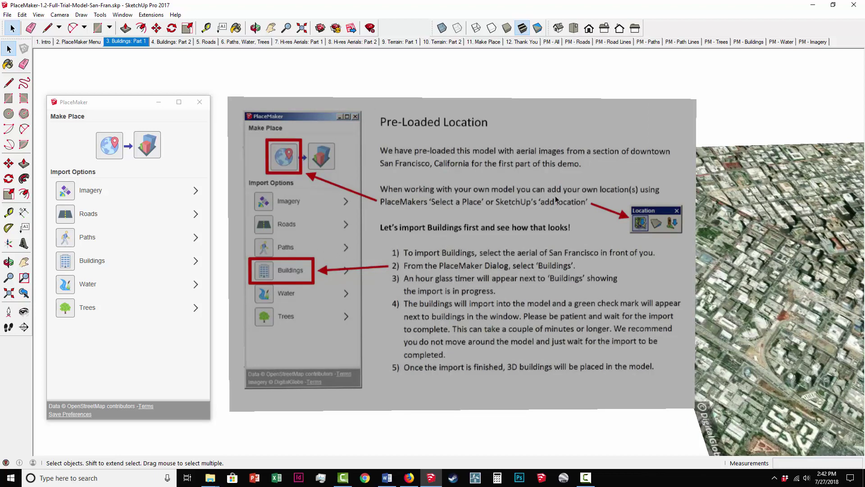
scroll(404, 223, down, 2)
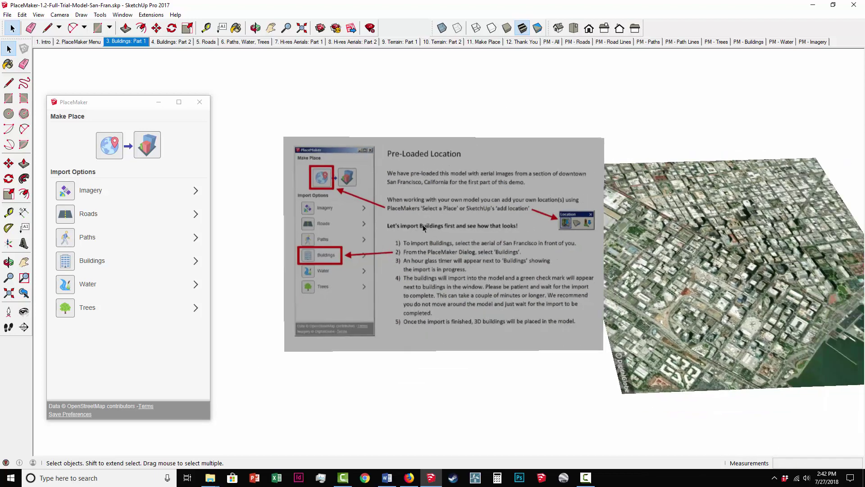
click(713, 274)
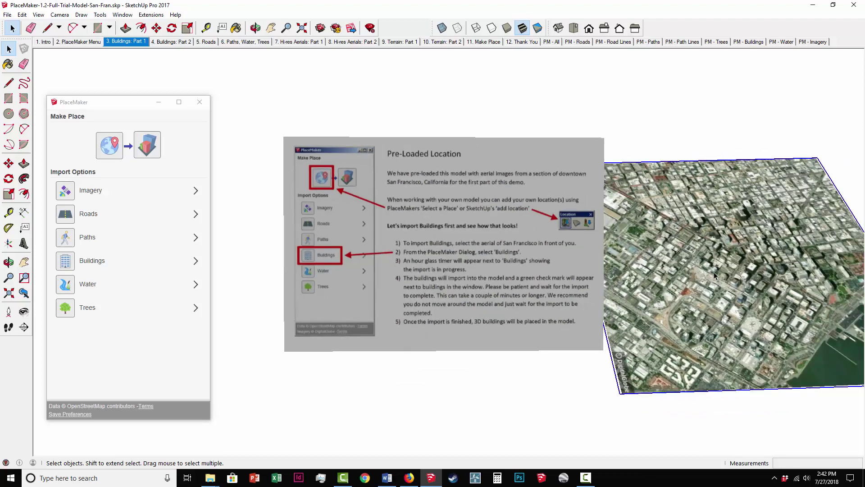
Import PlaceMaker buildings for the selected aerial and orbit and zoom to inspect them
click(65, 263)
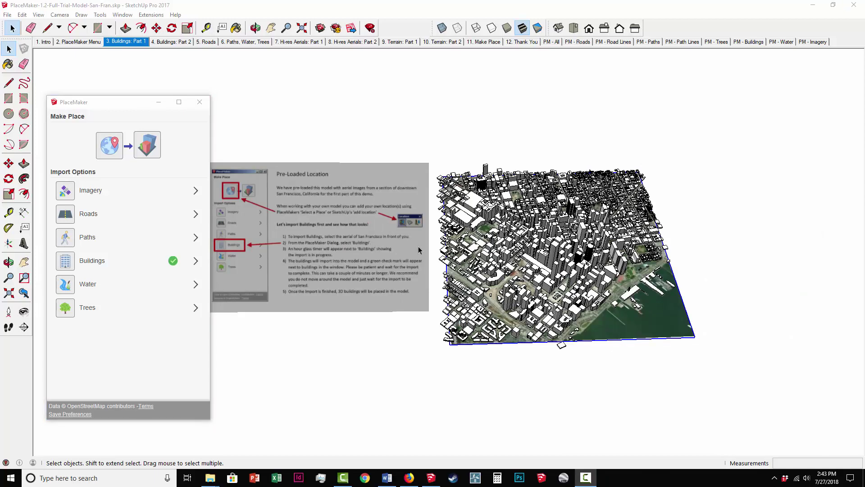
middle_drag(605, 284, 623, 284)
scroll(586, 283, up, 5)
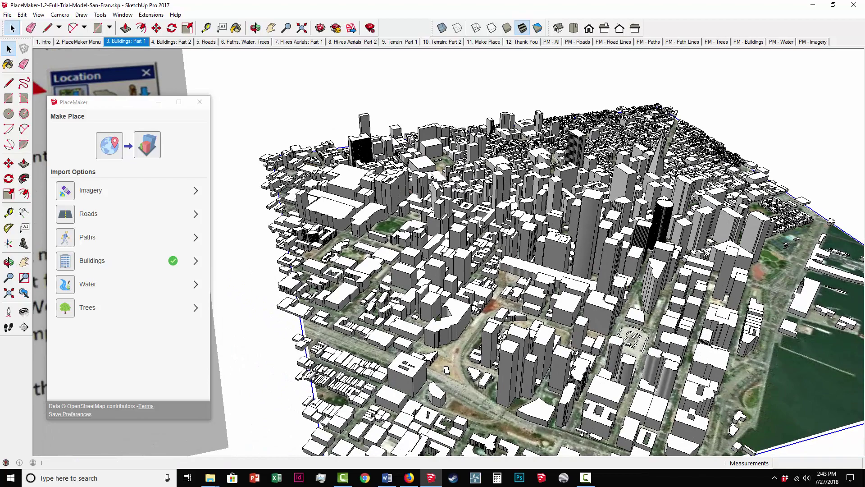
scroll(623, 285, down, 5)
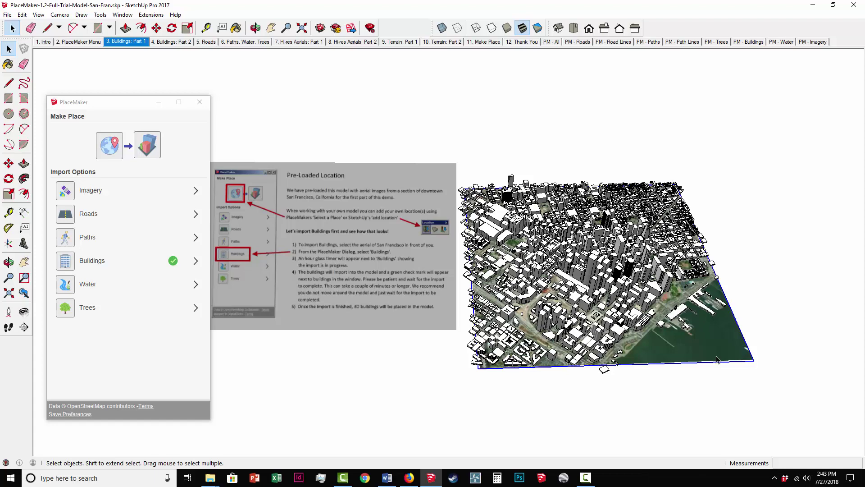
key(F10)
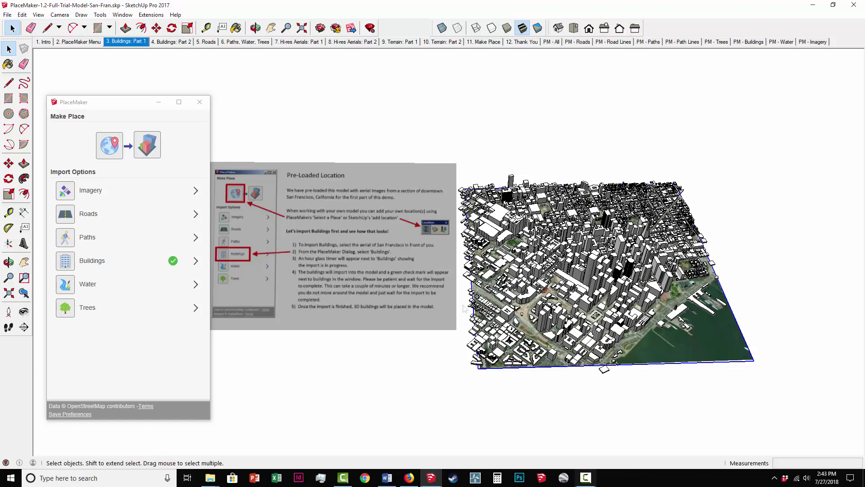
Step through scenes 4, 5 and 6, then import roads for the aerial and zoom in
click(185, 44)
click(205, 42)
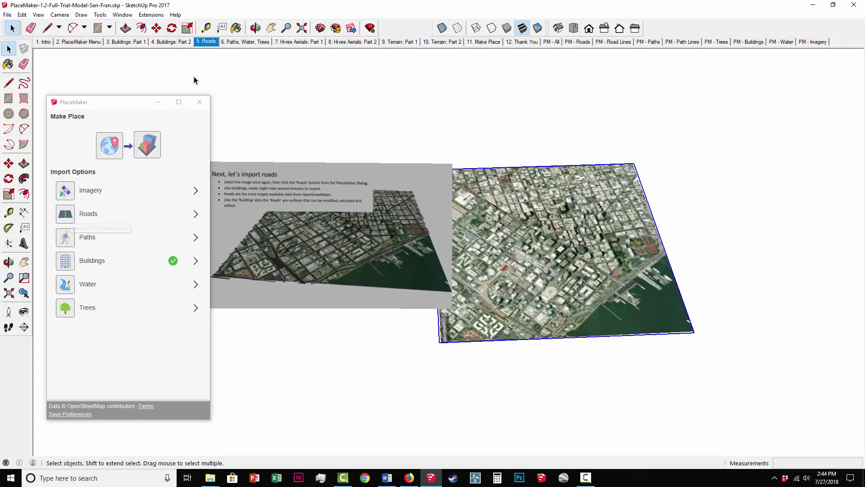
click(237, 43)
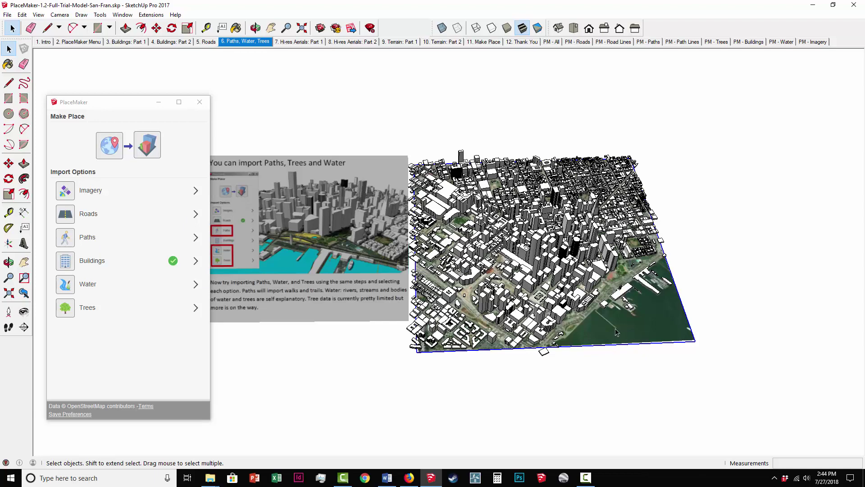
click(68, 221)
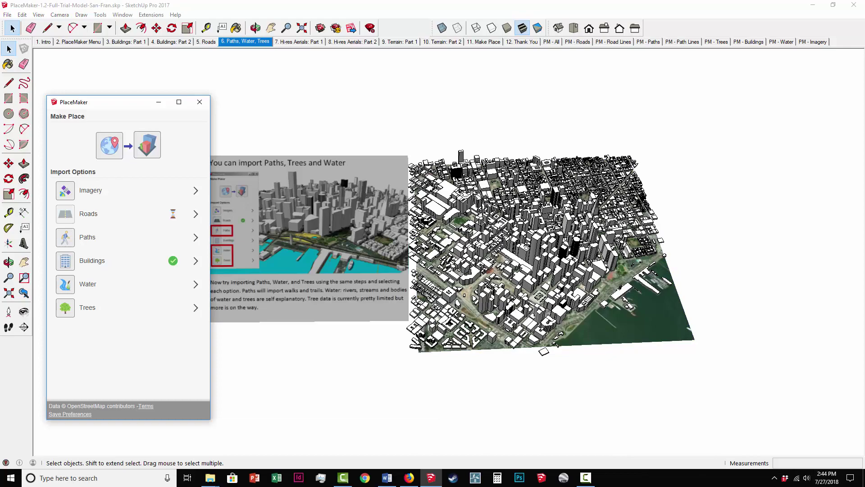
scroll(591, 295, up, 5)
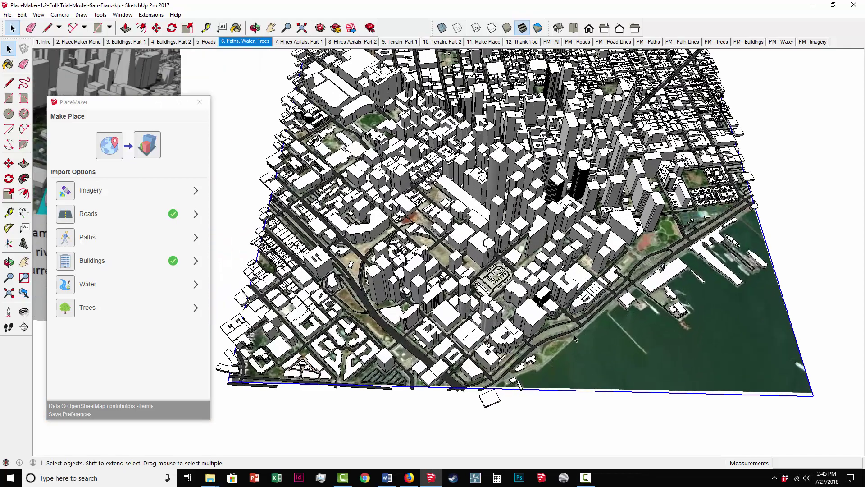
scroll(575, 337, up, 2)
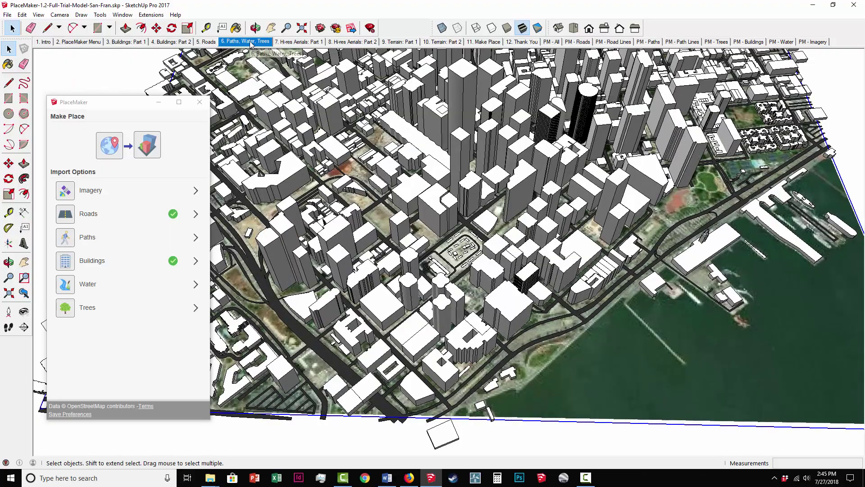
click(252, 42)
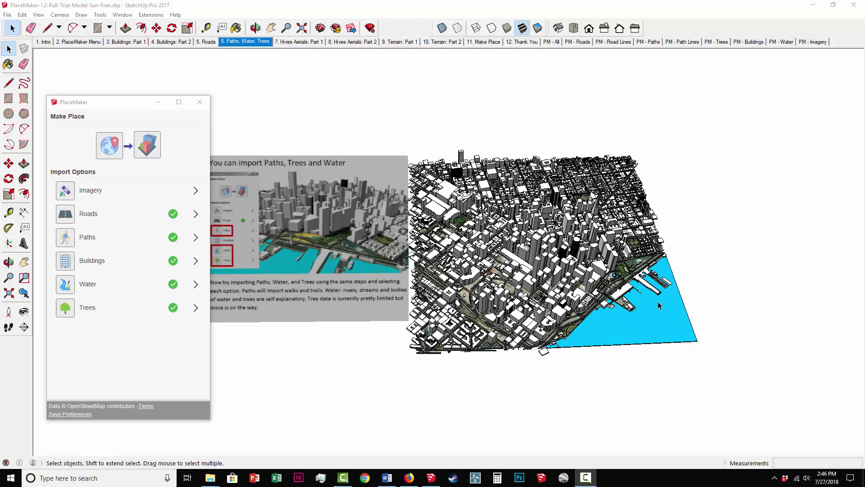
middle_drag(658, 305, 621, 298)
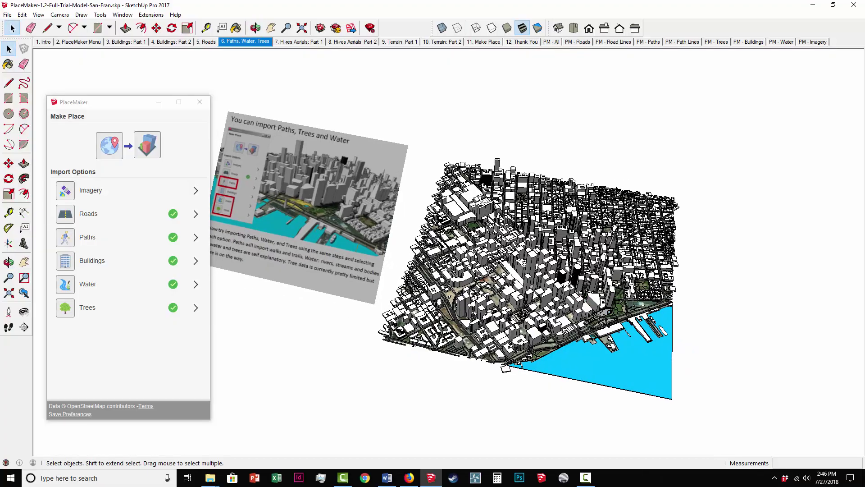
scroll(554, 329, up, 10)
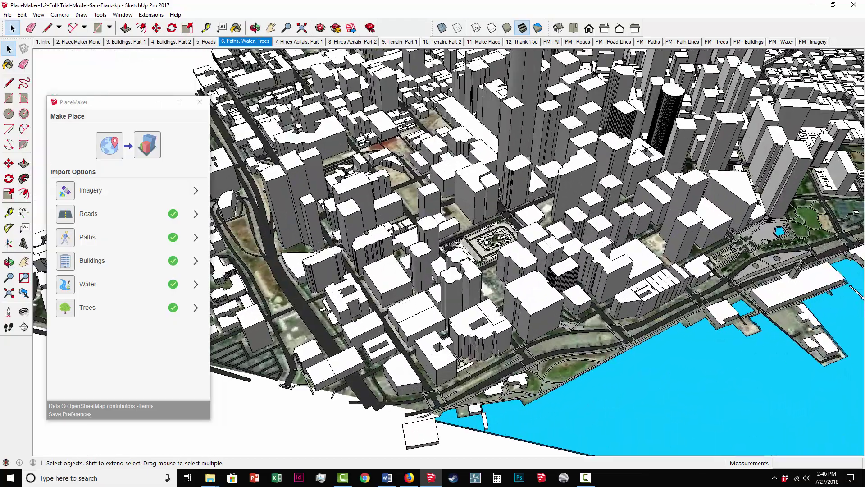
middle_drag(500, 354, 666, 298)
scroll(709, 268, down, 5)
scroll(652, 309, up, 4)
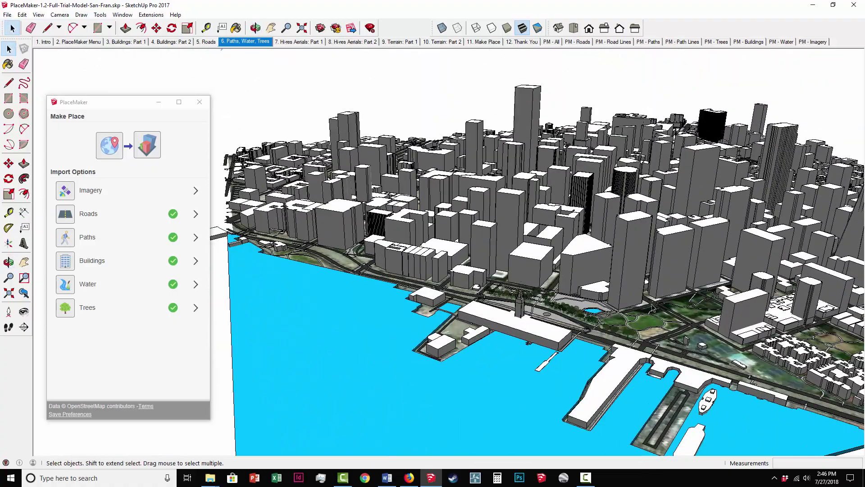
scroll(652, 309, up, 8)
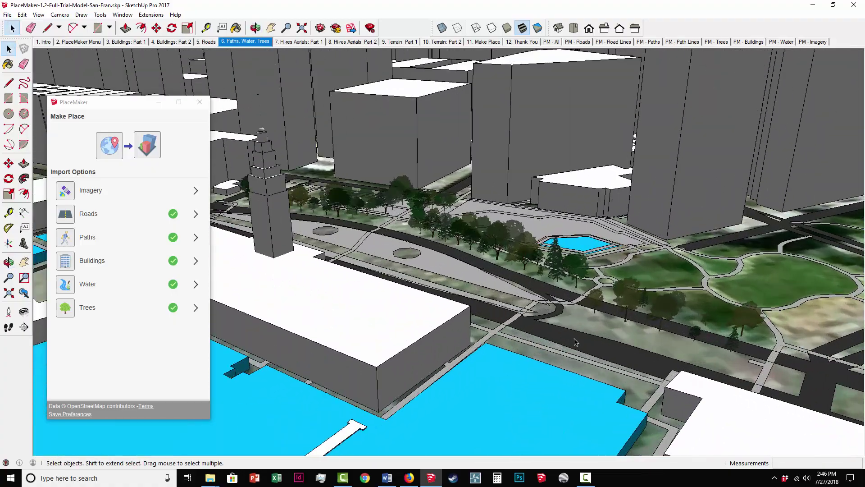
middle_drag(574, 342, 657, 314)
scroll(658, 314, down, 8)
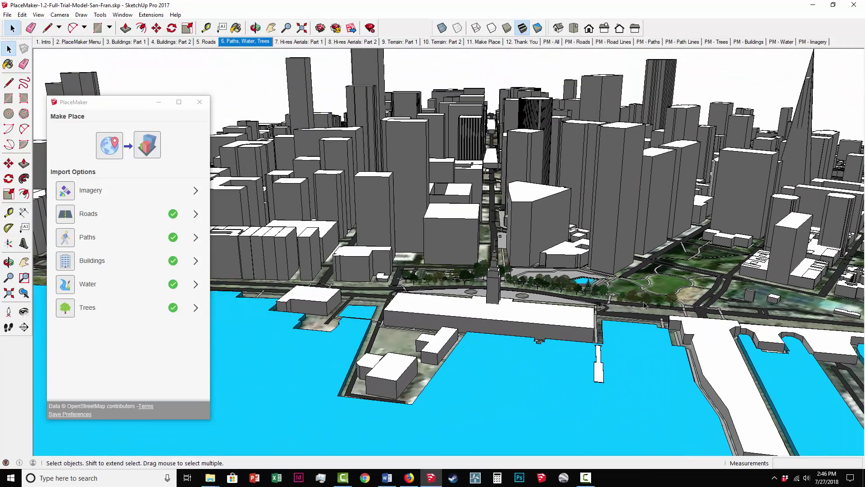
scroll(645, 305, down, 6)
middle_drag(644, 305, 635, 253)
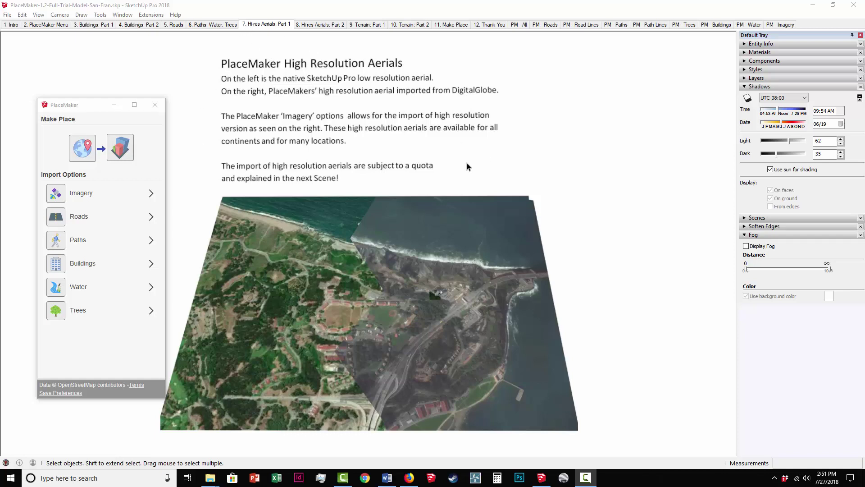
Zoom in and out to compare the native low-resolution aerial with the DigitalGlobe imagery
scroll(320, 370, up, 3)
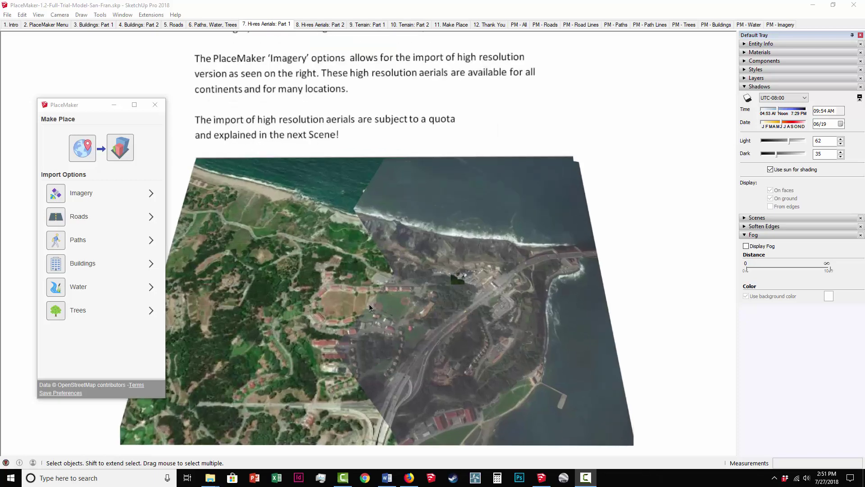
scroll(369, 303, up, 5)
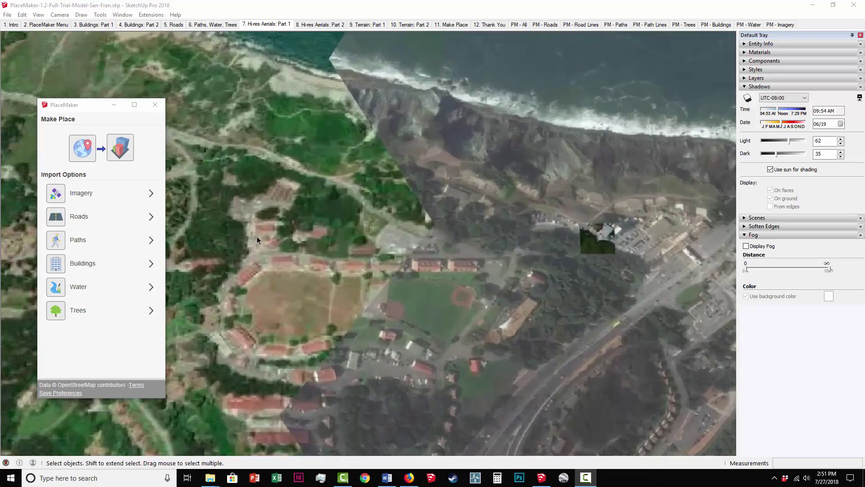
scroll(372, 306, down, 8)
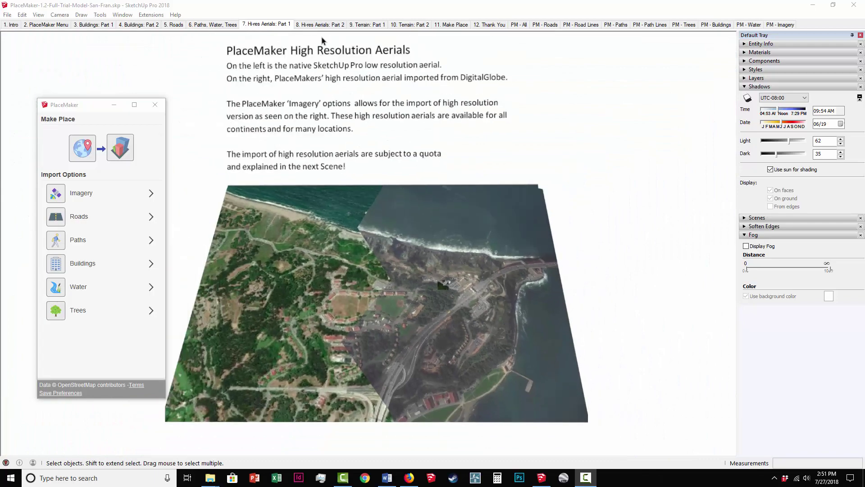
On the Hi-res Aerials: Part 2 scene, request Imagery for the aerial and confirm 49 tiles
click(312, 25)
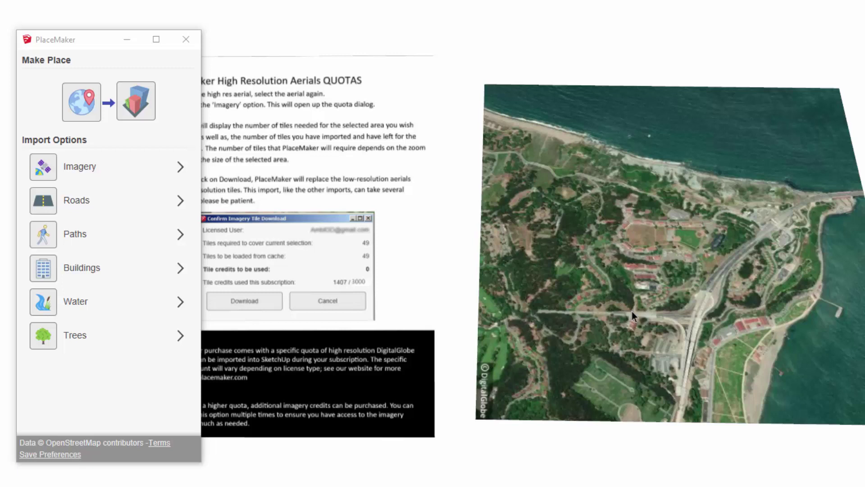
click(623, 303)
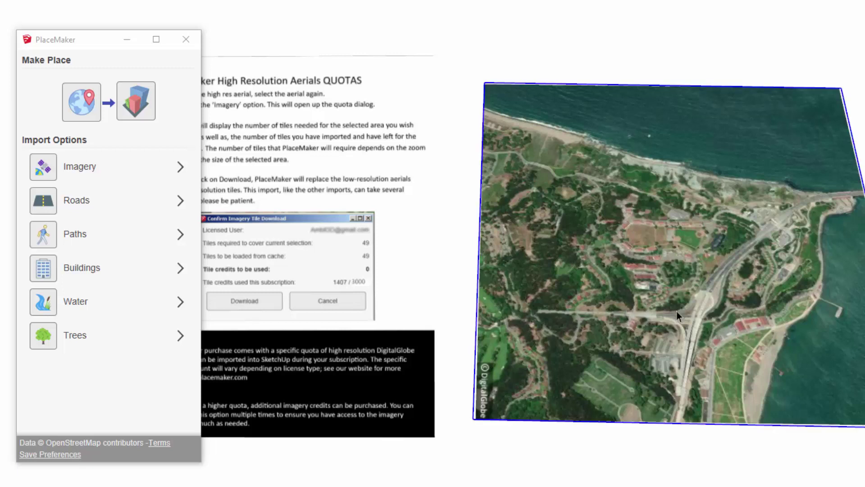
click(41, 174)
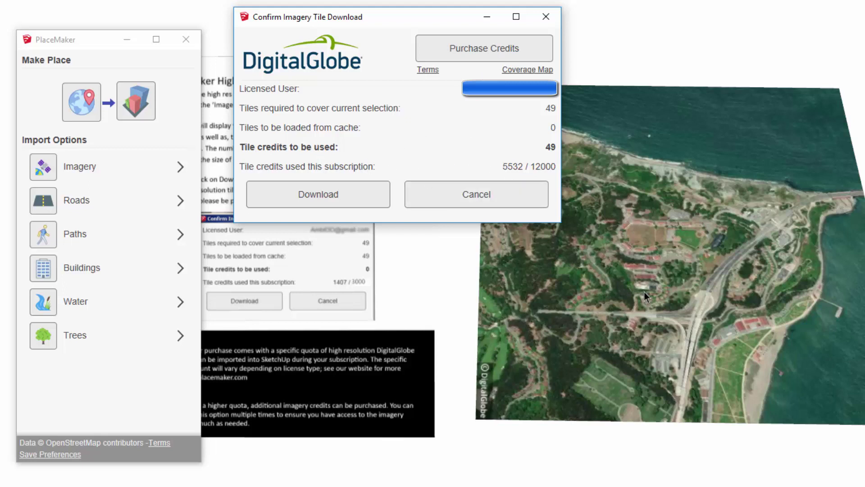
click(342, 195)
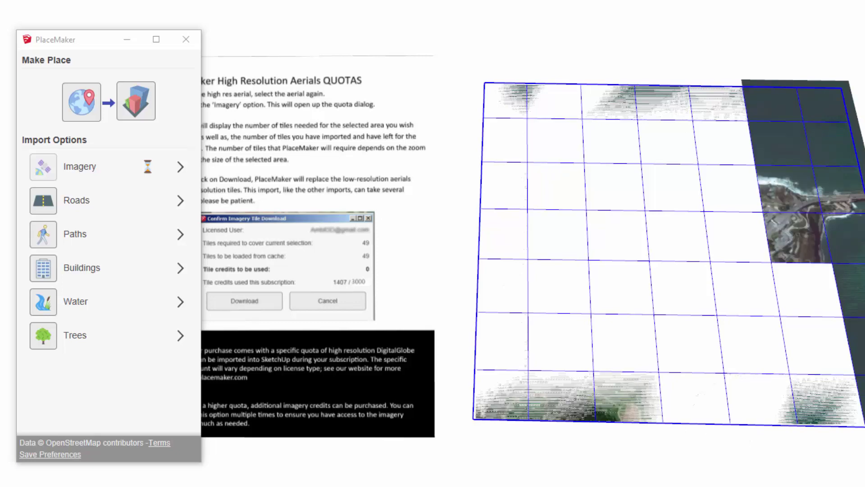
Zoom and orbit around the new high-resolution aerial to examine its rooftop detail
scroll(593, 227, up, 10)
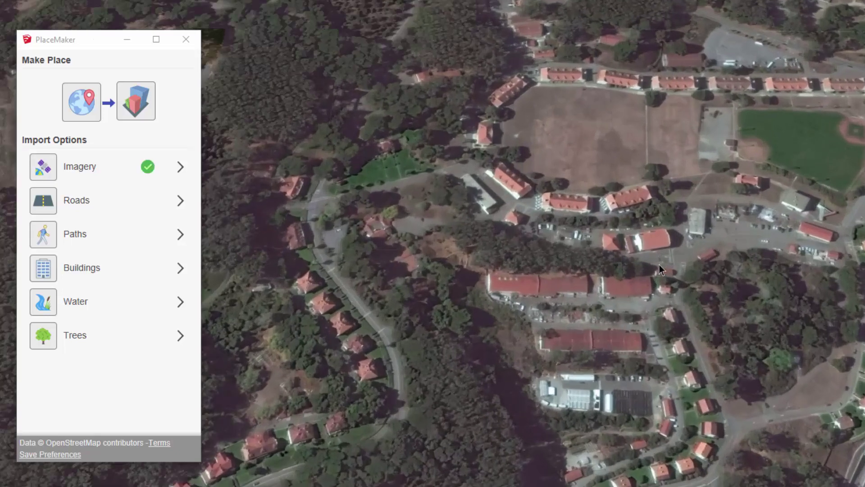
mouse_move(659, 264)
middle_down()
mouse_move(659, 254)
mouse_move(487, 110)
middle_up()
scroll(418, 147, down, 10)
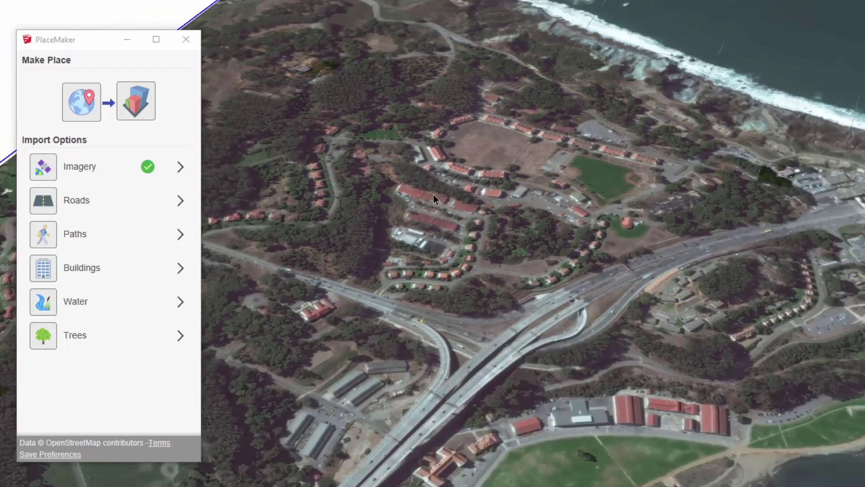
middle_drag(434, 195, 676, 216)
scroll(669, 216, down, 3)
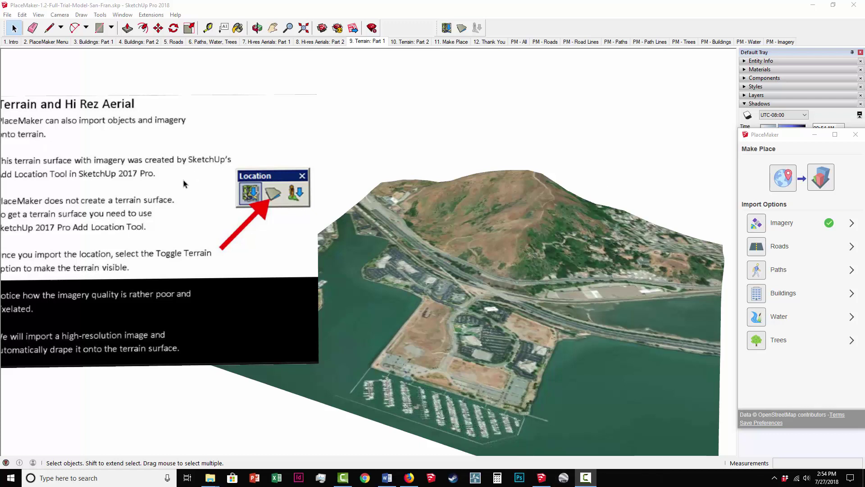
Select the terrain surface draped with the low-resolution aerial
click(444, 284)
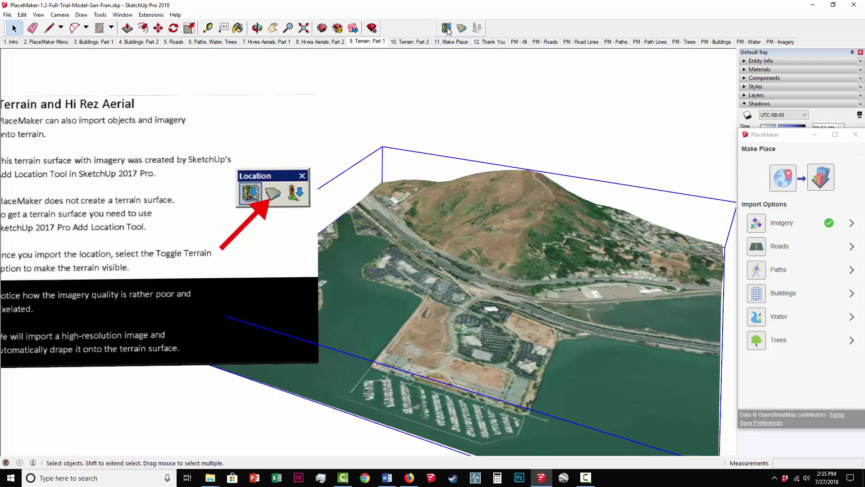
Float the location tools in their own window and browse the View > Toolbars list
drag(441, 28, 416, 58)
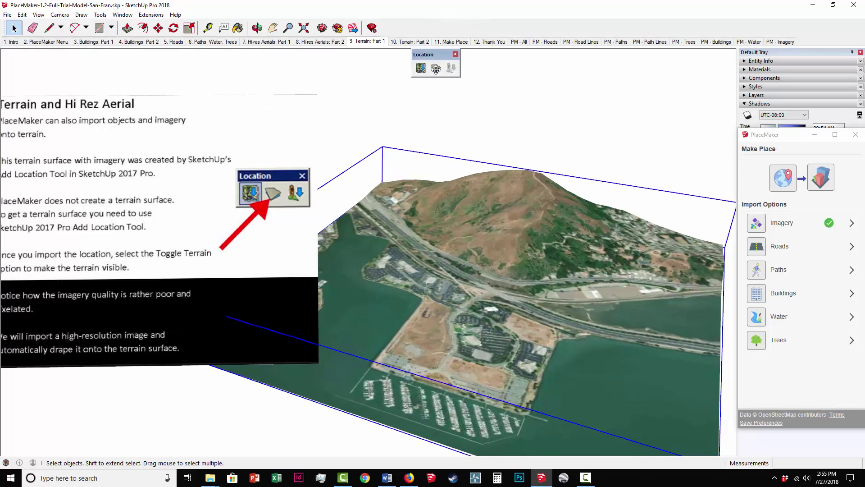
click(39, 15)
click(97, 26)
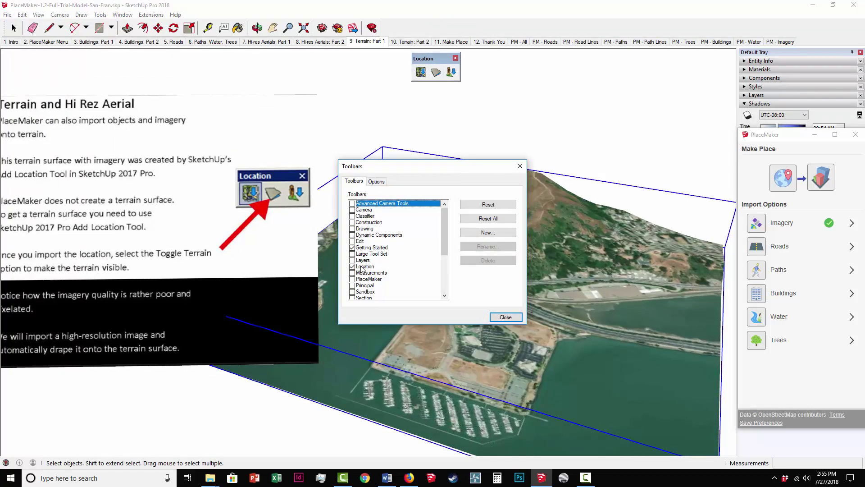
click(506, 317)
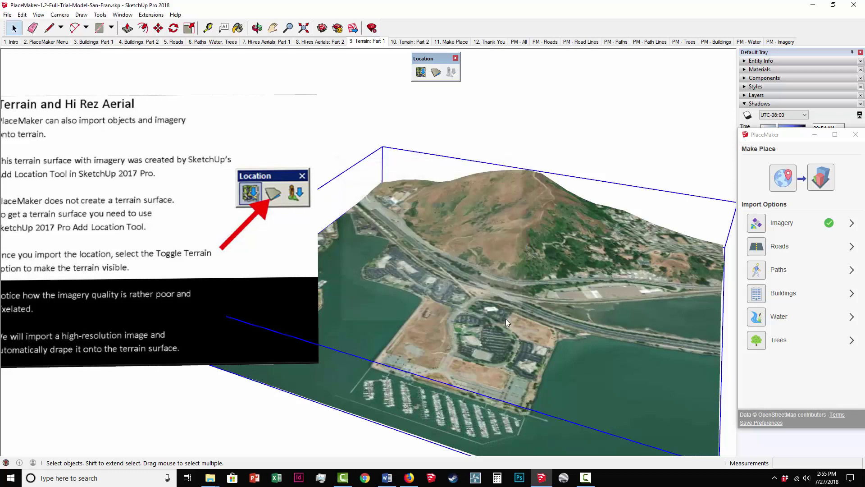
click(781, 181)
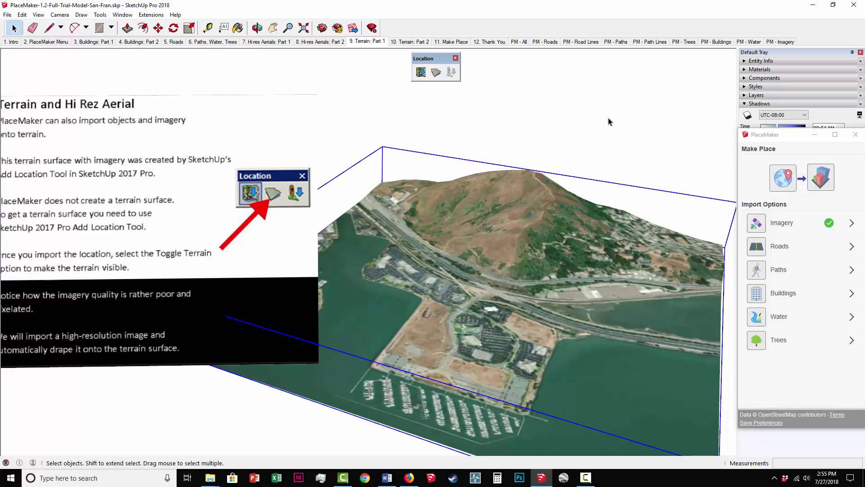
Toggle the terrain off and on three times, then dock the location tools back
click(435, 73)
click(436, 73)
click(435, 73)
click(435, 73)
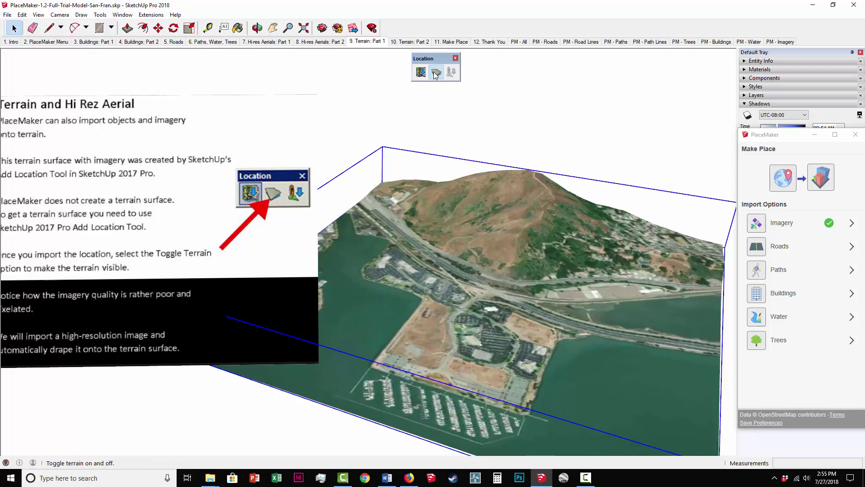
click(436, 73)
click(436, 73)
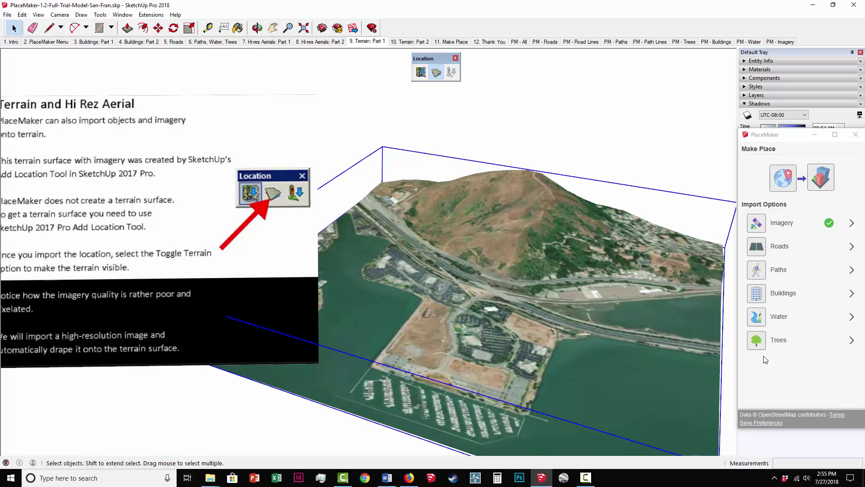
double_click(426, 58)
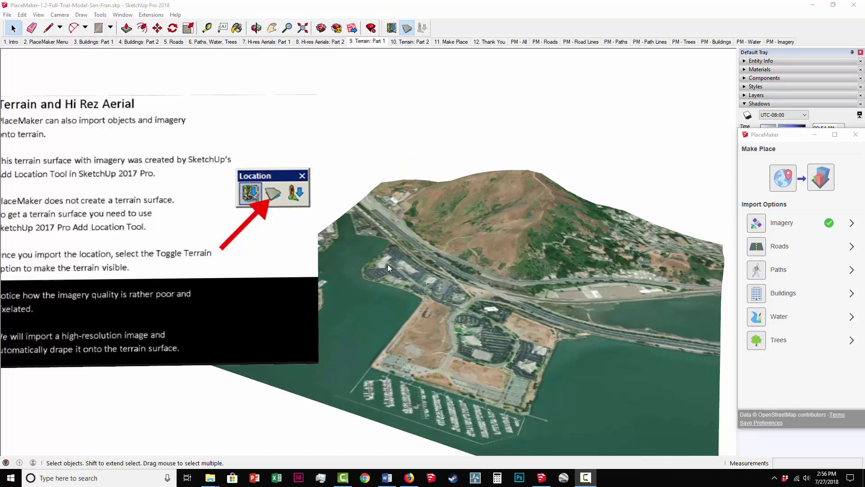
Switch to the '10. Terrain: Part 2' scene and float the PlaceMaker panel beside the model
click(410, 42)
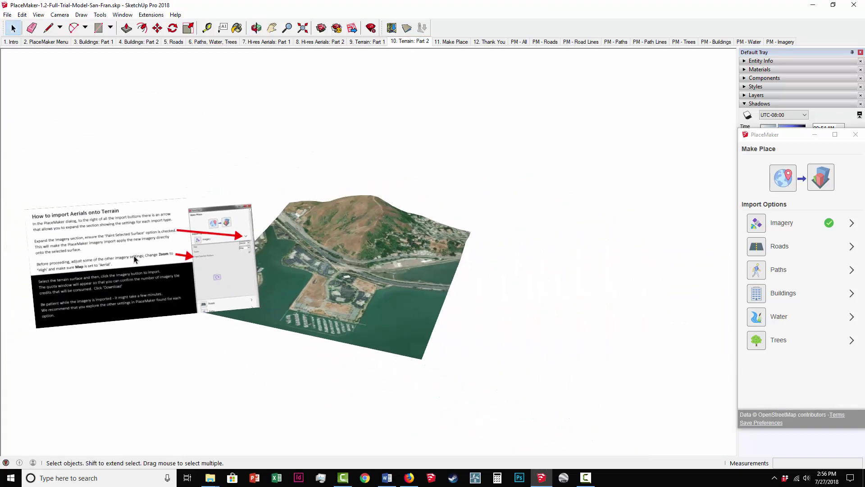
scroll(163, 249, up, 5)
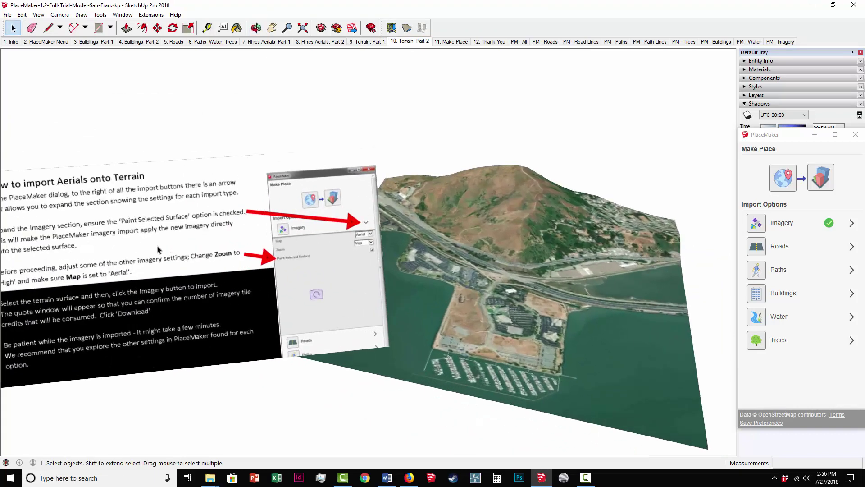
drag(803, 138, 171, 100)
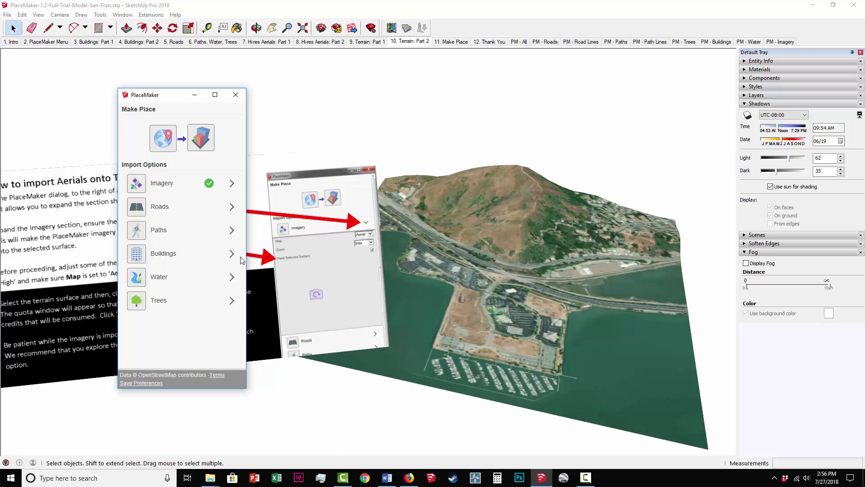
Select the terrain and expand Imagery: DigitalGlobe, Aerial, Max zoom, Paint Selected Surface
click(524, 249)
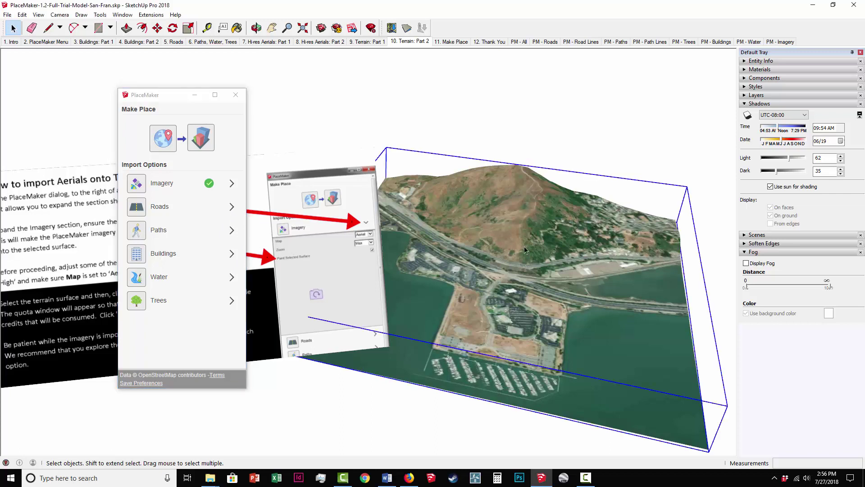
click(232, 184)
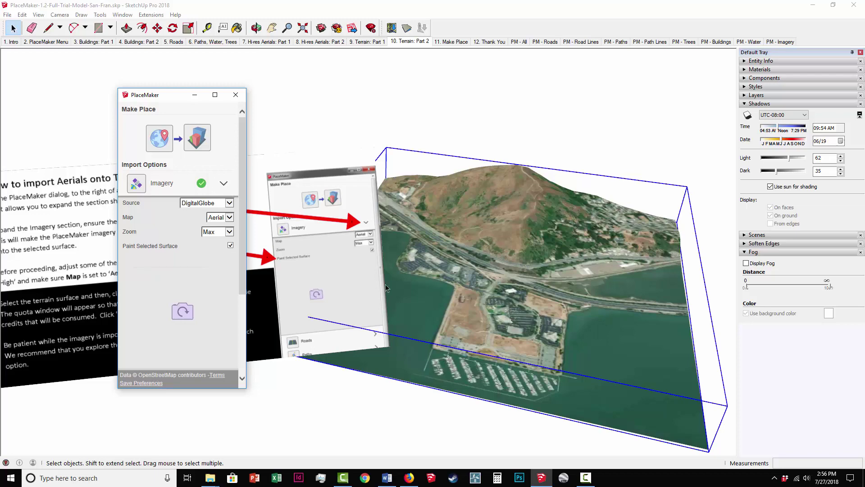
middle_drag(469, 266, 481, 278)
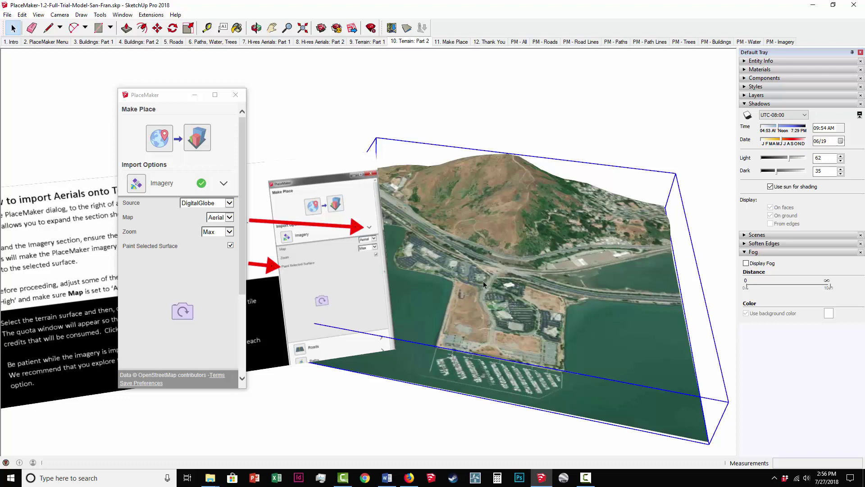
middle_drag(483, 282, 482, 266)
scroll(482, 265, up, 3)
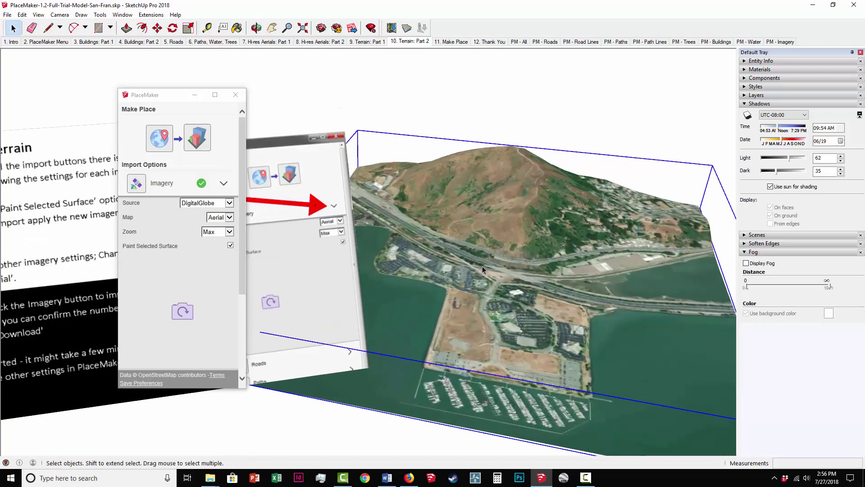
Import the DigitalGlobe aerial, confirming the 49-tile download, and view the draped hill up close
click(136, 188)
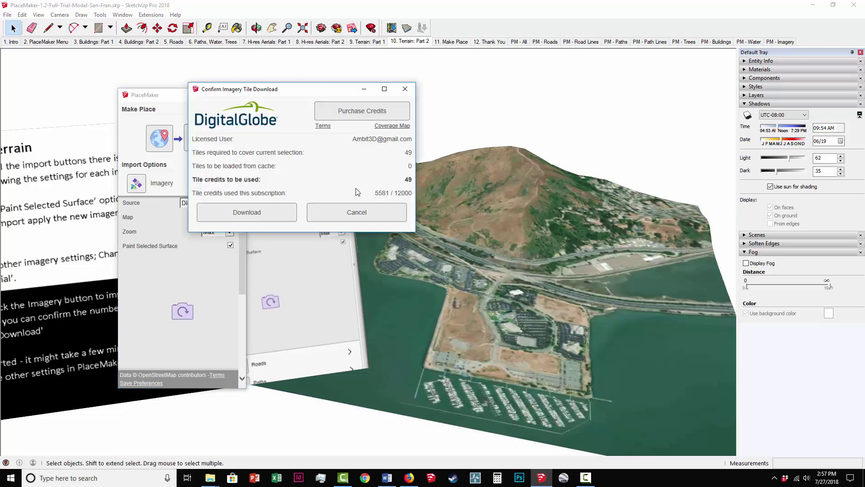
click(268, 213)
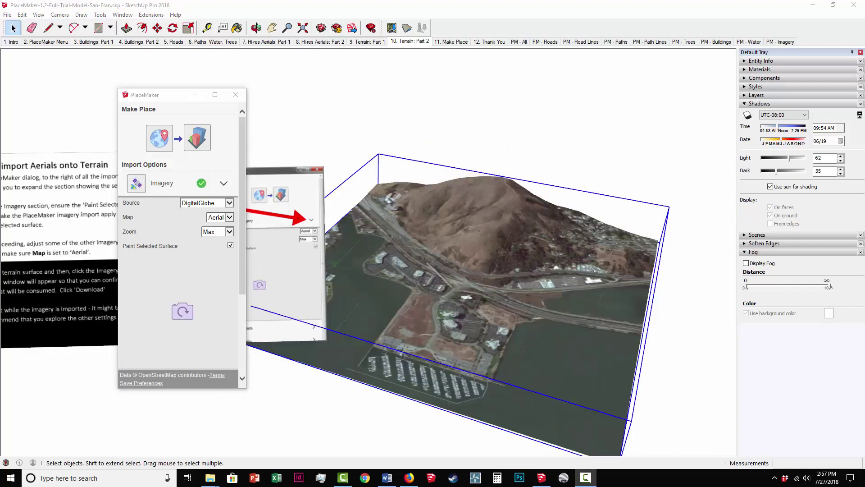
scroll(448, 325, up, 6)
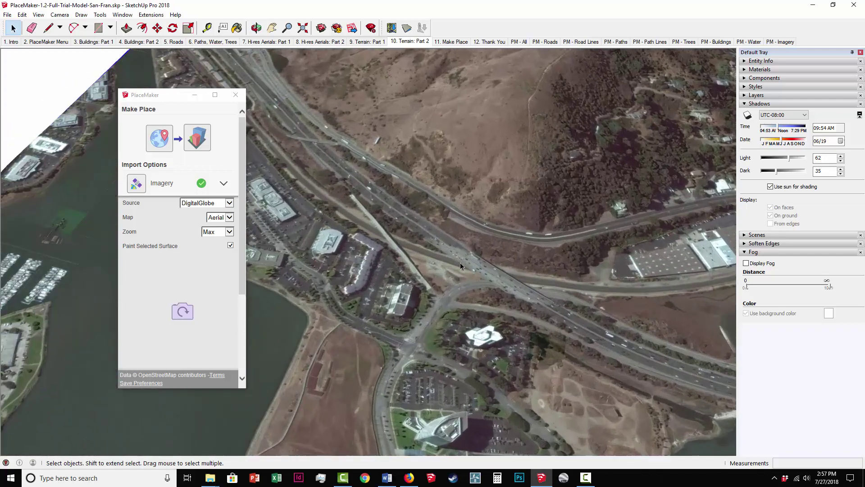
middle_drag(461, 262, 453, 339)
scroll(450, 334, down, 6)
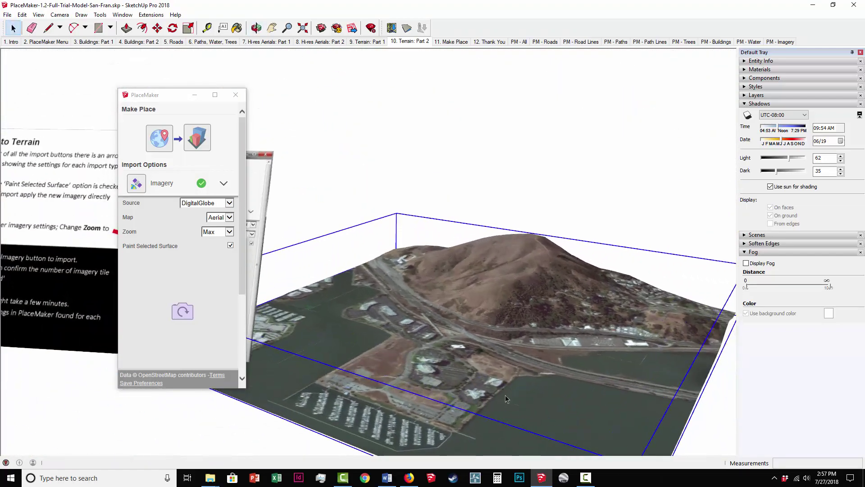
Turn View > Hidden Geometry on to inspect the terrain mesh, then off again
click(38, 15)
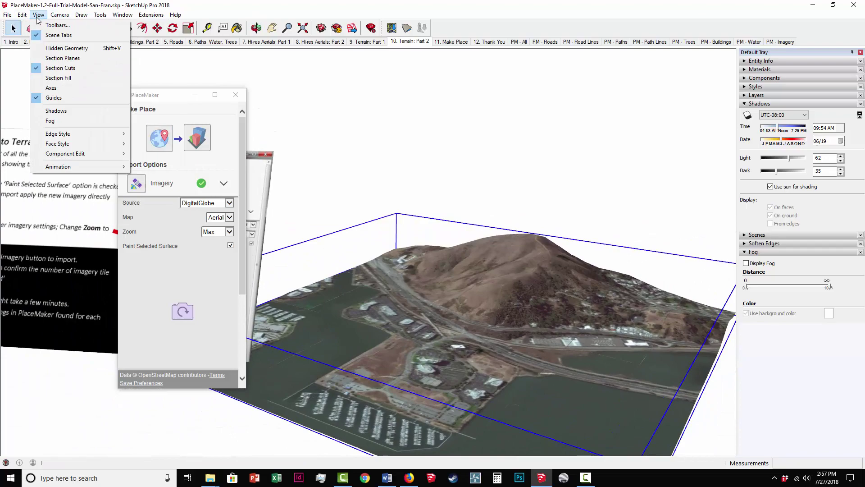
click(49, 50)
scroll(473, 321, up, 5)
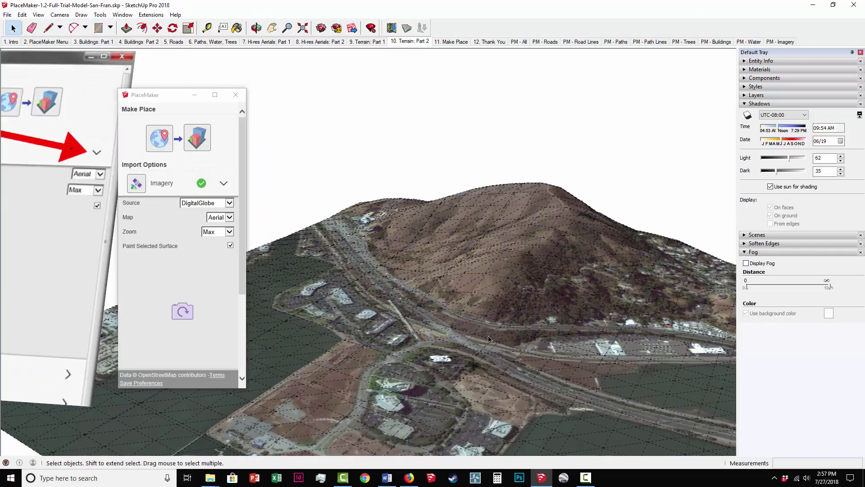
scroll(473, 321, down, 6)
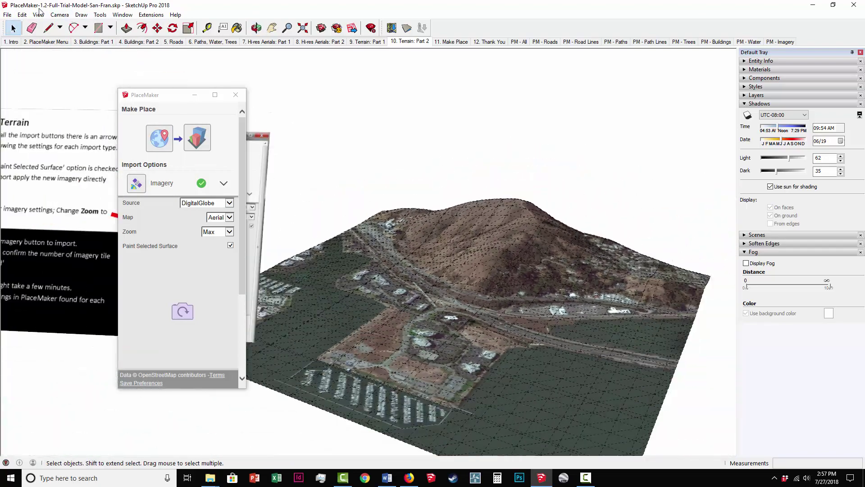
click(38, 15)
click(49, 49)
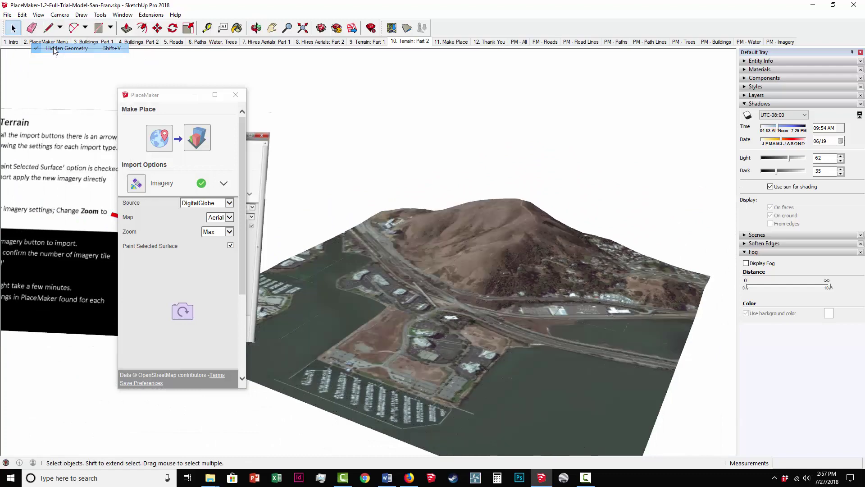
key(F10)
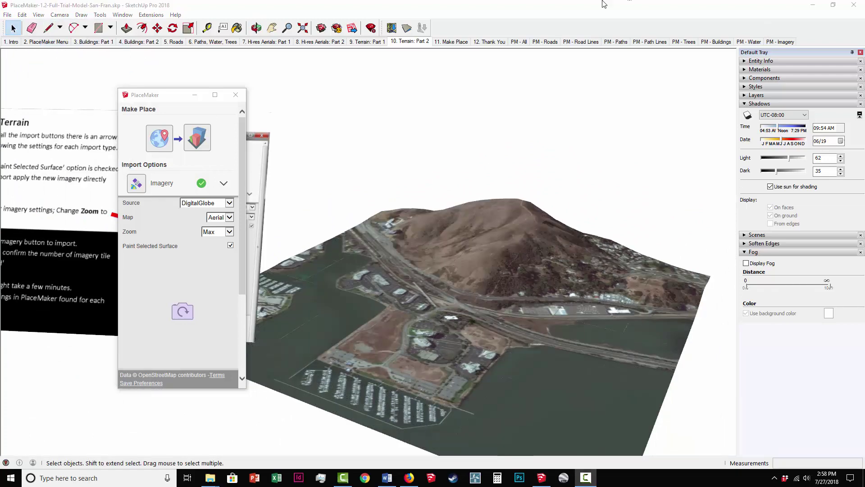
Switch to the '11. Make Place' scene, move PlaceMaker aside and collapse the Imagery settings
click(449, 42)
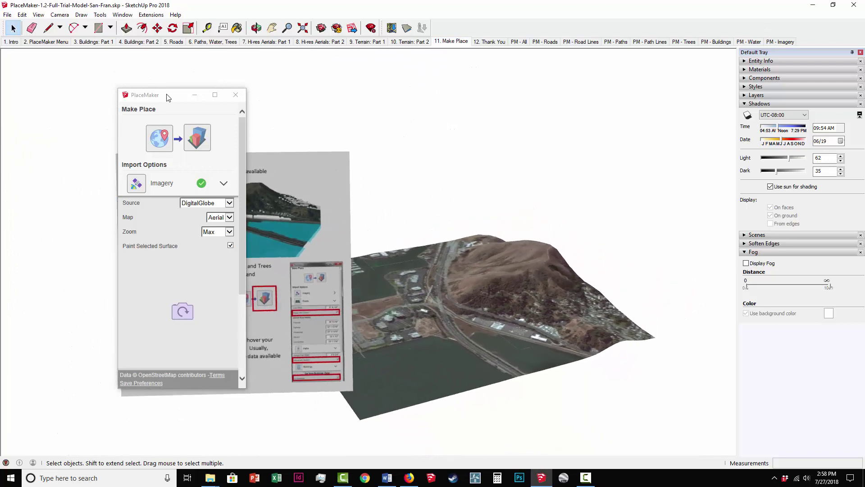
drag(167, 98, 703, 120)
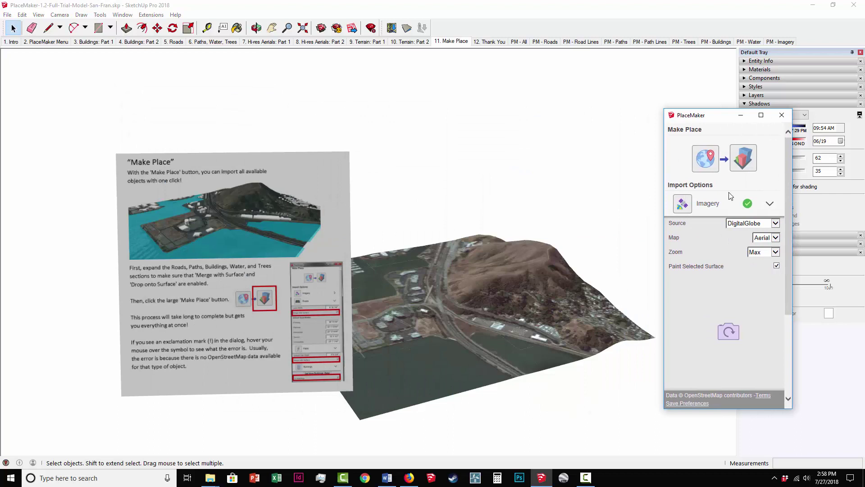
click(769, 203)
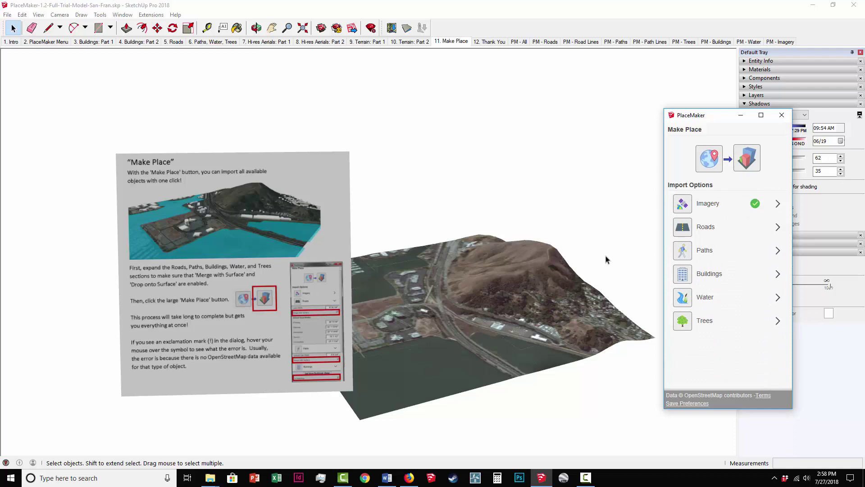
Enable Merge with Surface for Roads and move the import-duration warning aside
click(778, 228)
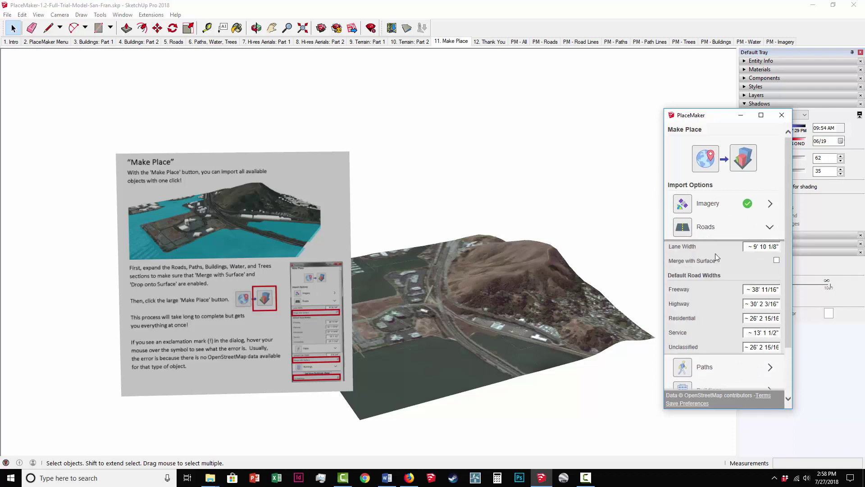
scroll(715, 254, down, 2)
scroll(729, 281, up, 2)
click(777, 260)
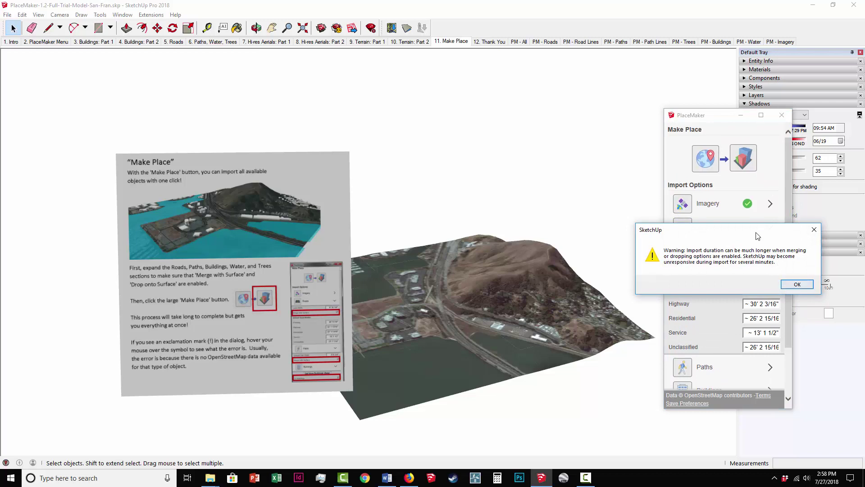
mouse_move(731, 230)
mouse_down()
mouse_move(577, 158)
mouse_move(648, 156)
mouse_up()
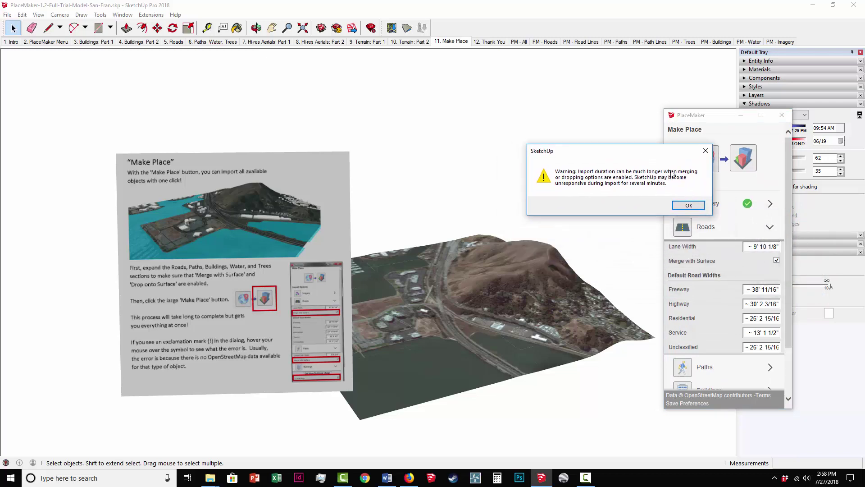
Dismiss the warning and enable Drop onto Surface for Buildings, checking the Paths options
click(688, 206)
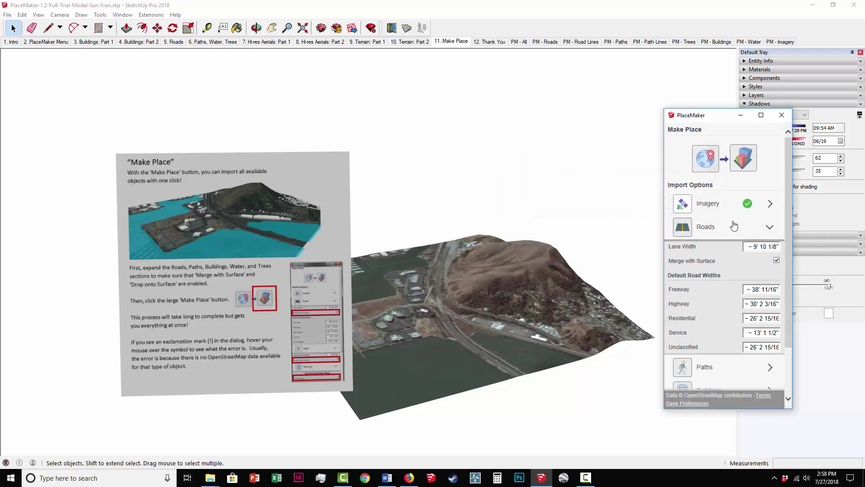
click(768, 227)
click(775, 251)
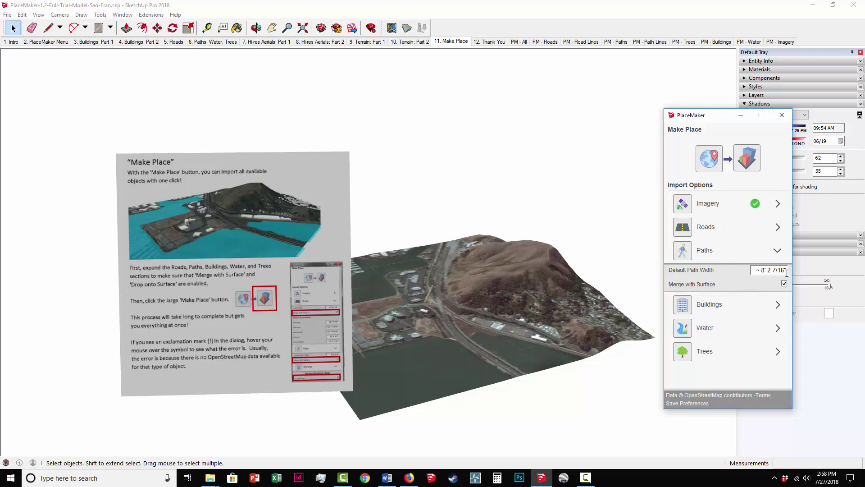
click(776, 250)
click(777, 273)
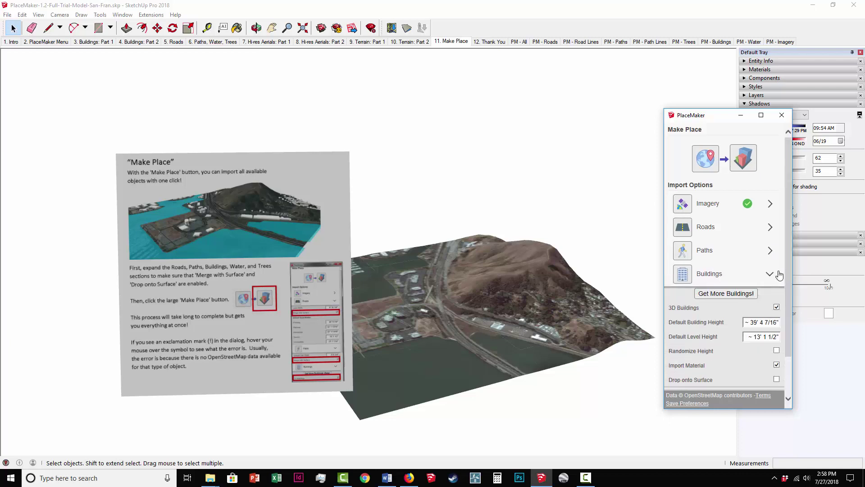
scroll(704, 313, down, 1)
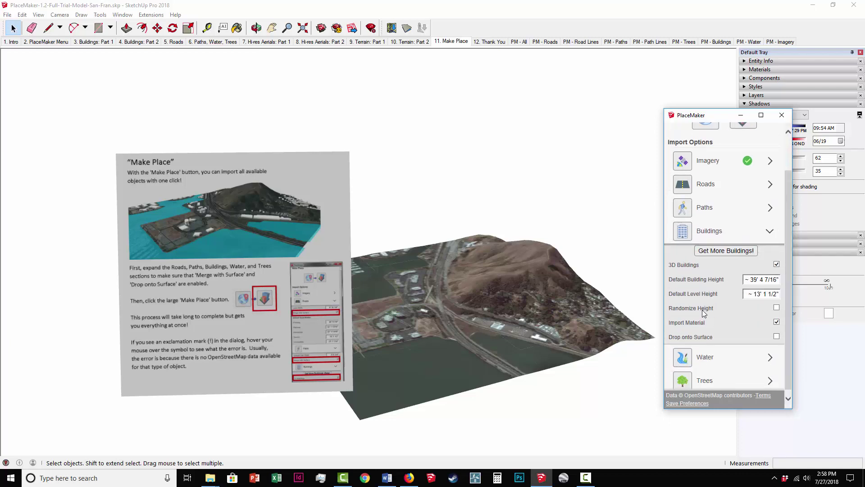
click(777, 337)
click(769, 231)
Enable Drop onto Surface for Trees after checking the Water options, then collapse the sections
click(774, 299)
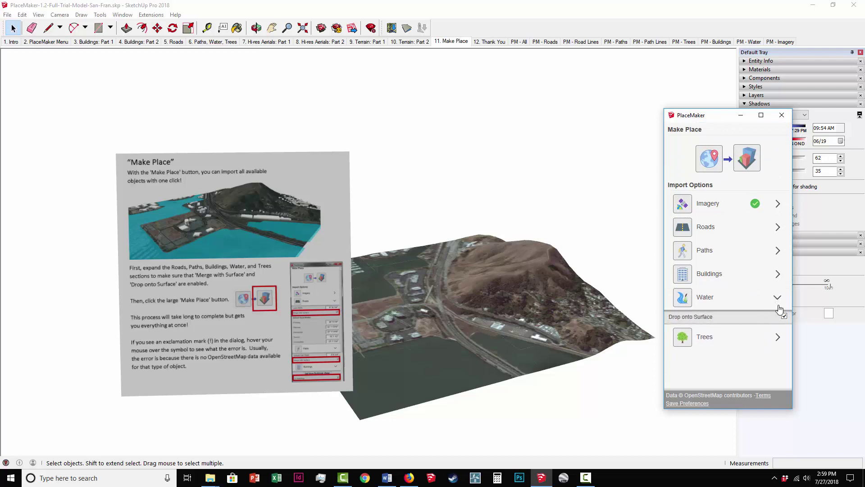
click(777, 298)
click(776, 321)
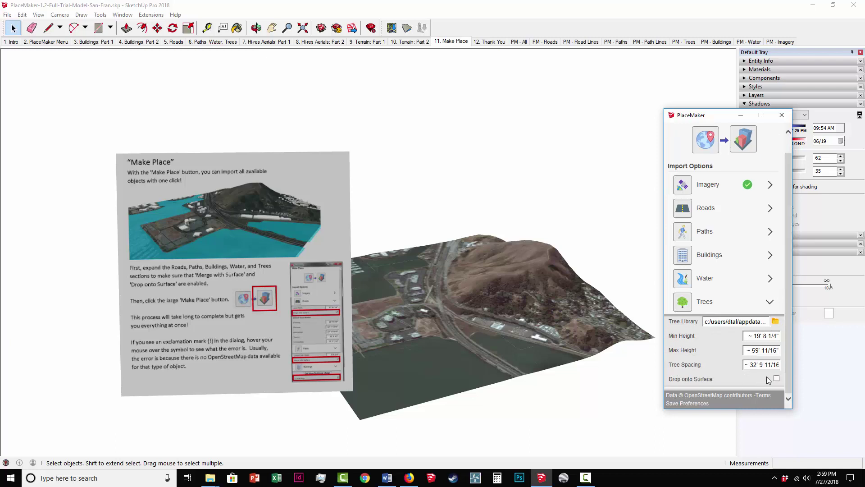
click(776, 378)
click(769, 301)
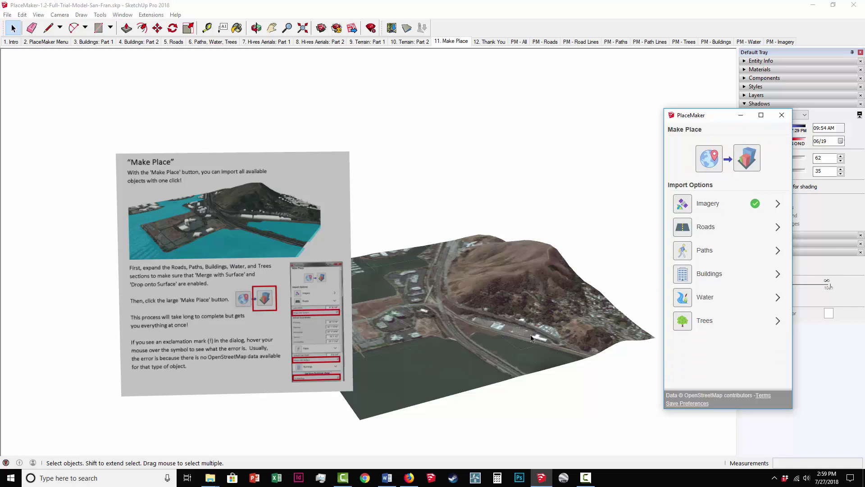
Select the terrain group as the import surface
mouse_move(497, 324)
middle_down()
mouse_move(456, 261)
mouse_move(477, 280)
middle_up()
scroll(496, 296, down, 2)
click(447, 301)
scroll(448, 302, up, 3)
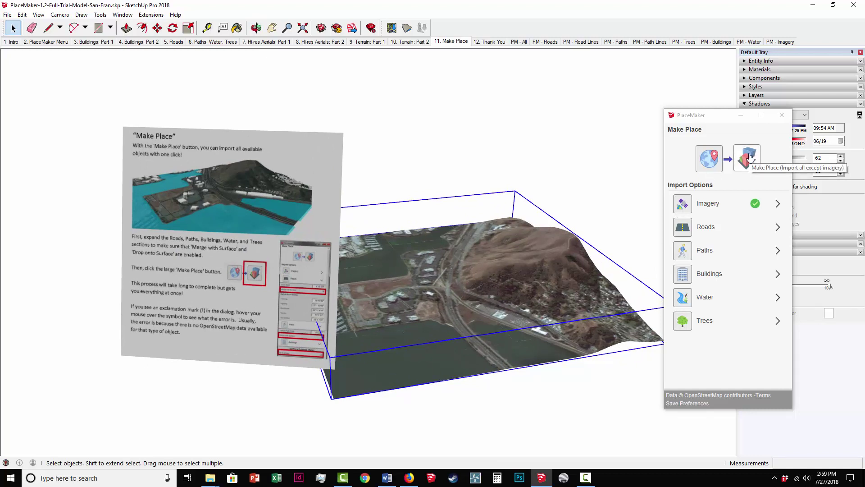
Run Make Place to import roads, paths, buildings and water, then orbit around the resulting city
click(749, 158)
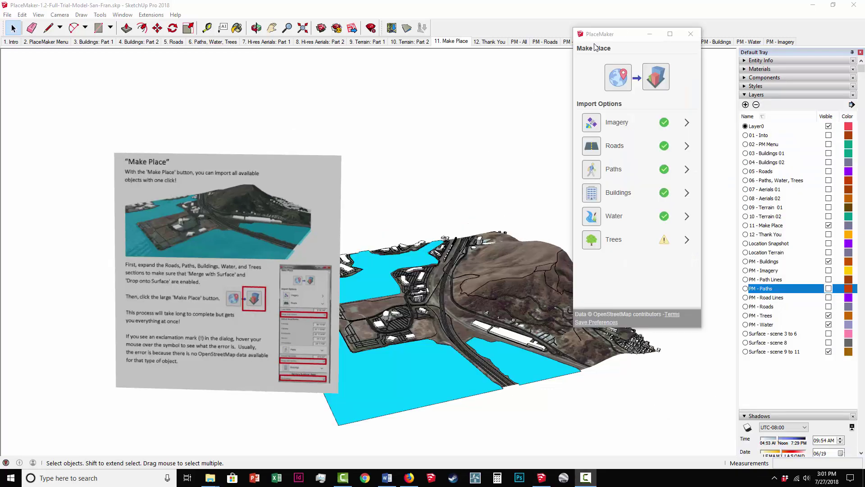
middle_drag(335, 175, 405, 202)
scroll(519, 369, up, 5)
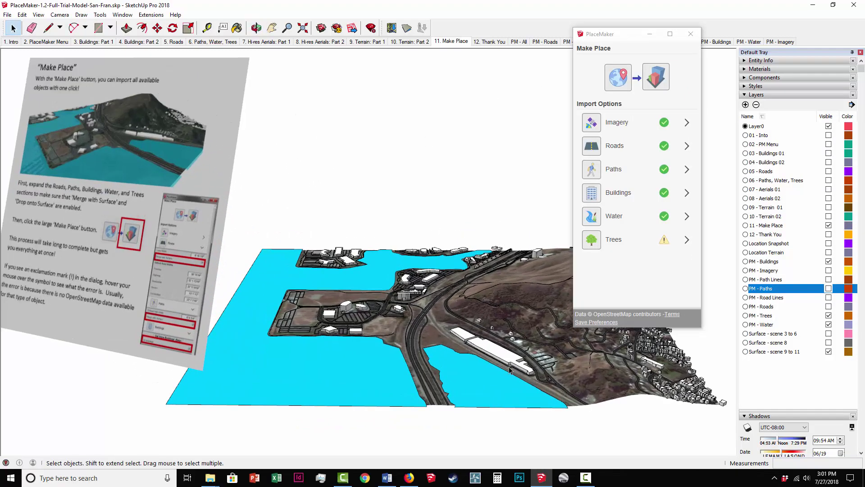
scroll(371, 348, up, 4)
middle_drag(371, 348, 506, 339)
scroll(397, 305, down, 5)
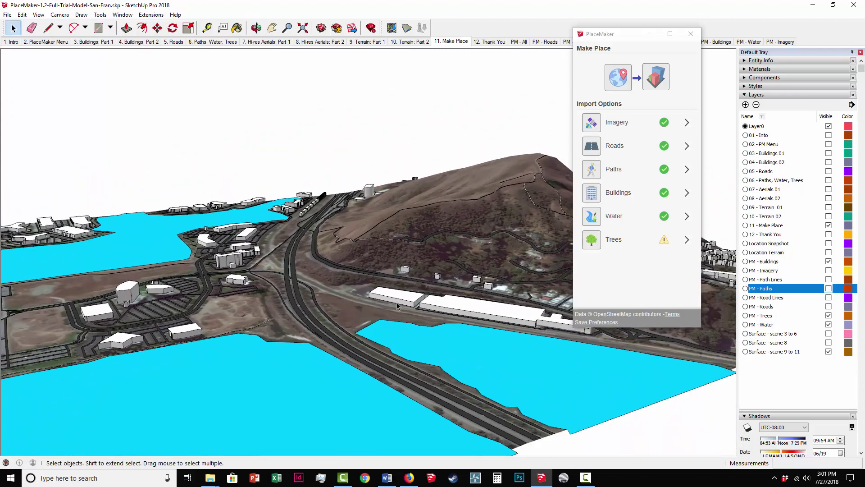
scroll(397, 306, down, 5)
middle_drag(397, 305, 398, 307)
scroll(397, 307, up, 1)
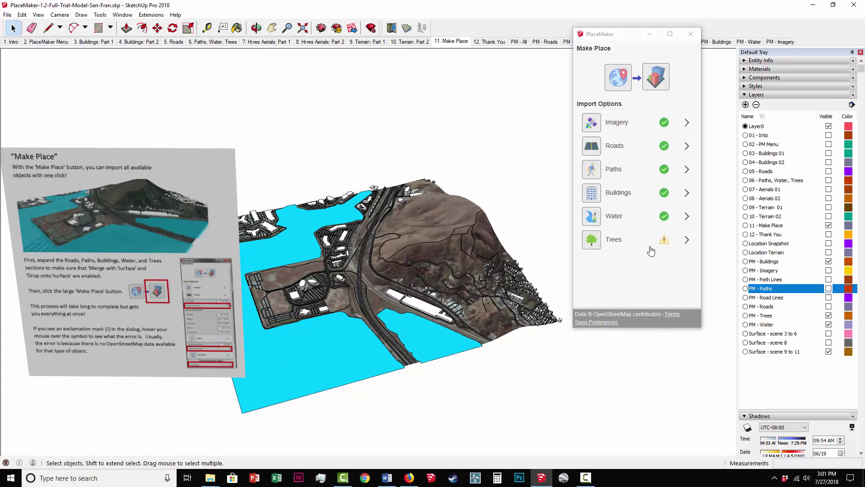
Switch to the '12. Thank You' scene with the floating San Francisco aerial tiles
mouse_move(663, 242)
click(491, 41)
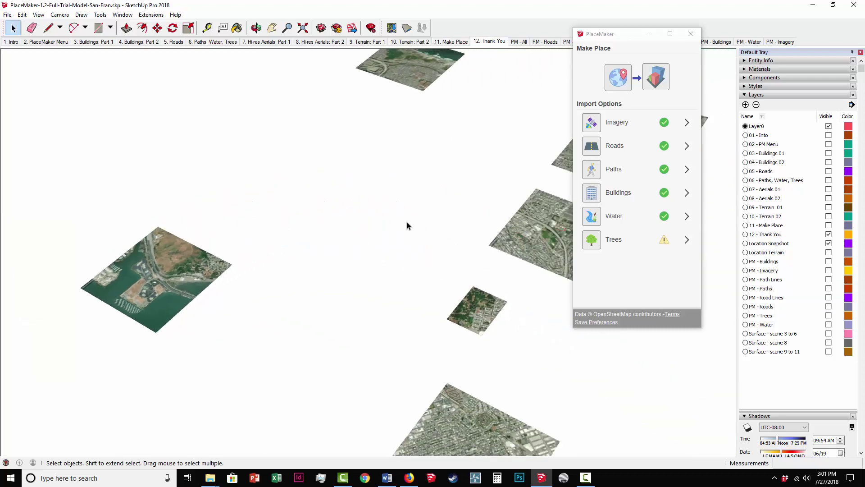